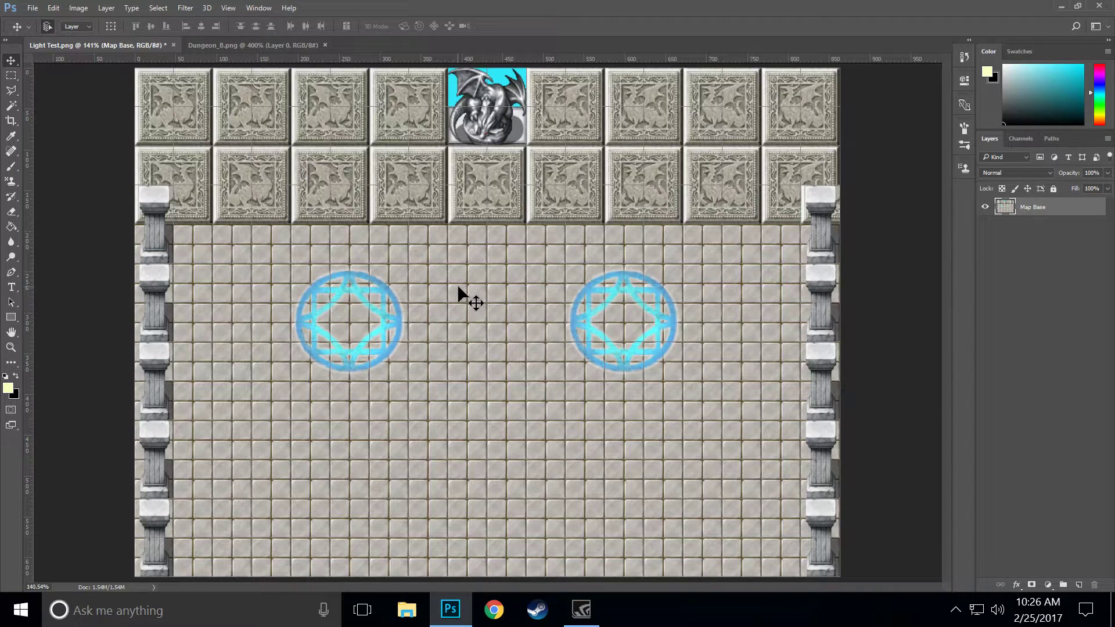
- Marquee-select the dragon statue on the Dungeon_B sprite sheet
click(253, 46)
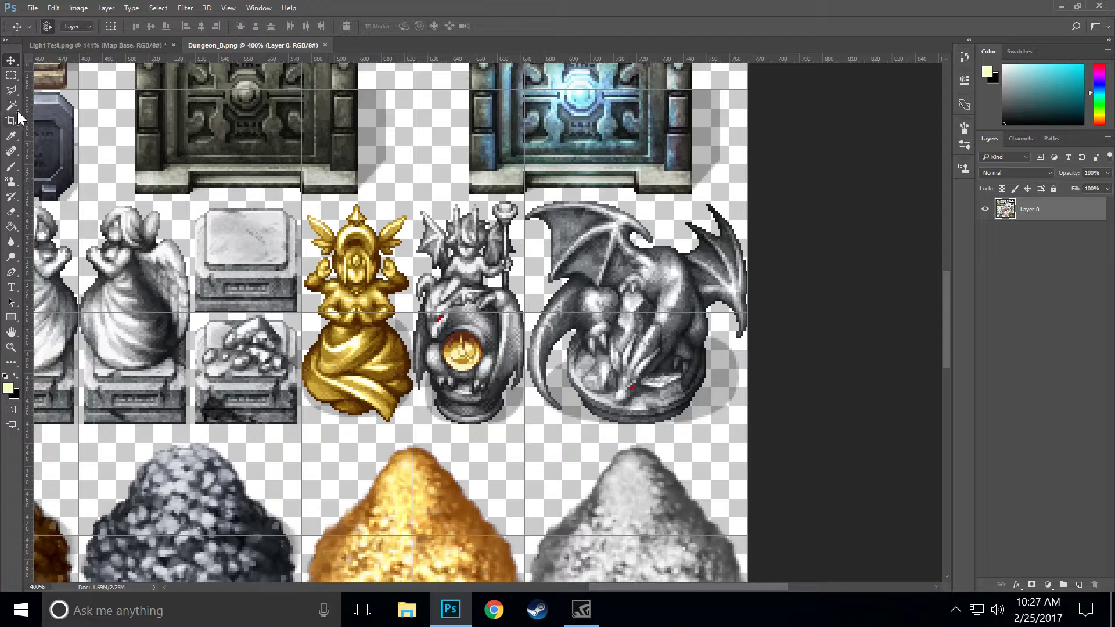
click(13, 77)
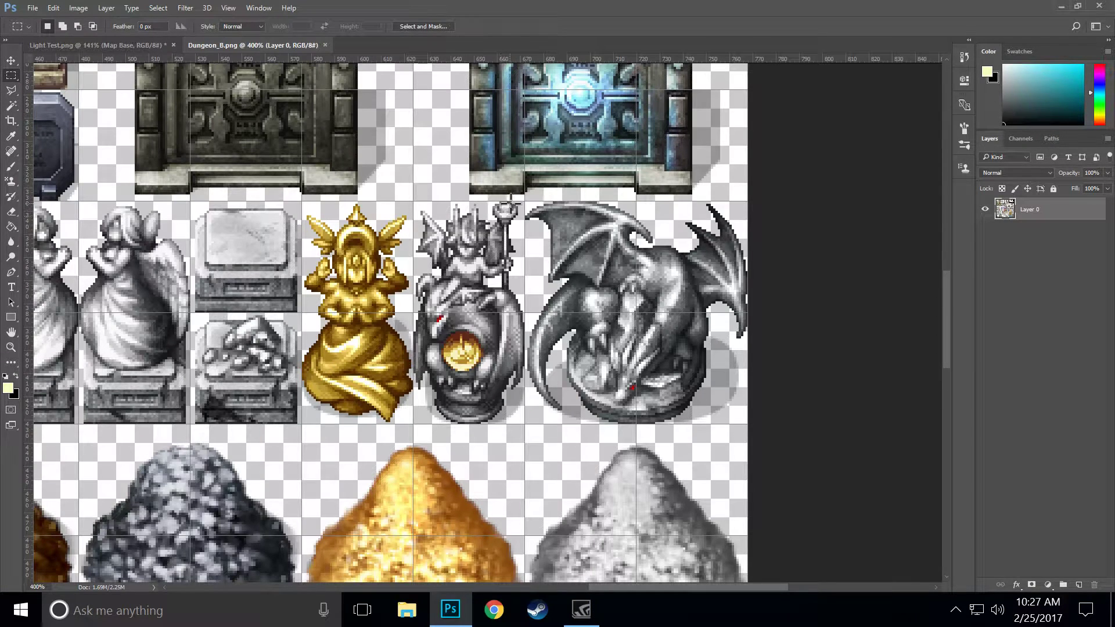
drag(526, 203, 752, 428)
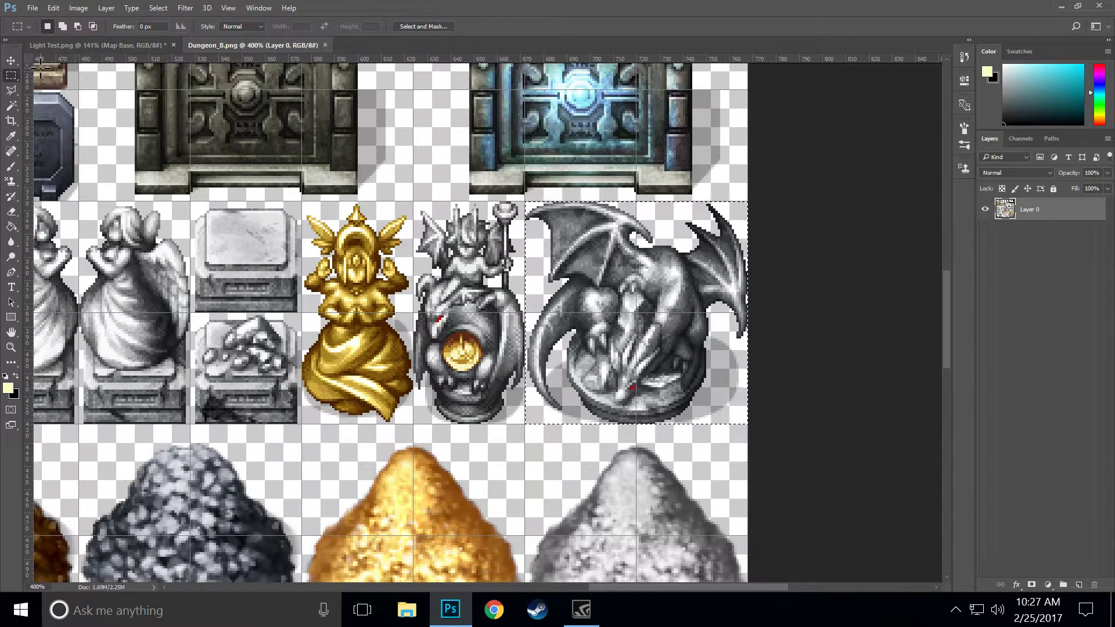
- In Light Test, add a new layer named Shadow Object and paste the statue onto it
click(14, 60)
click(75, 47)
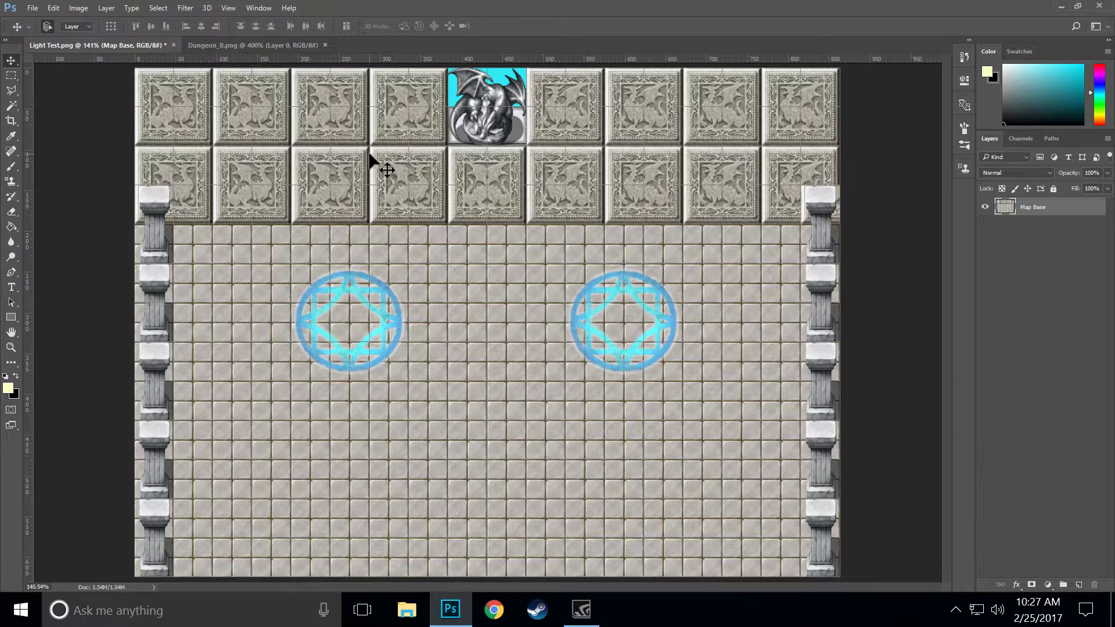
click(116, 12)
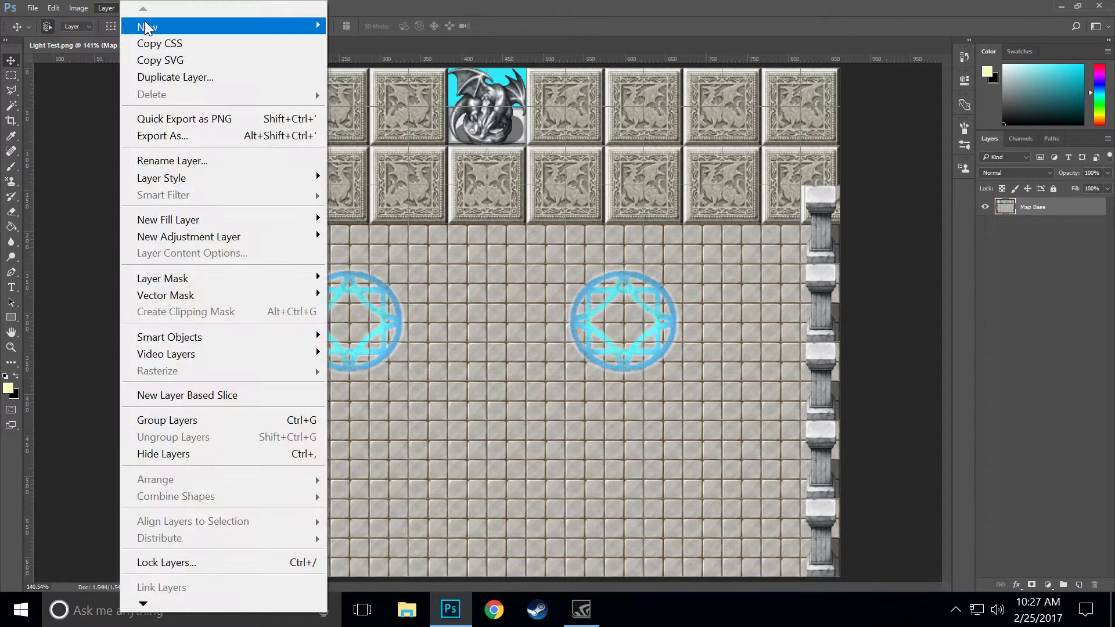
mouse_move(251, 27)
click(341, 29)
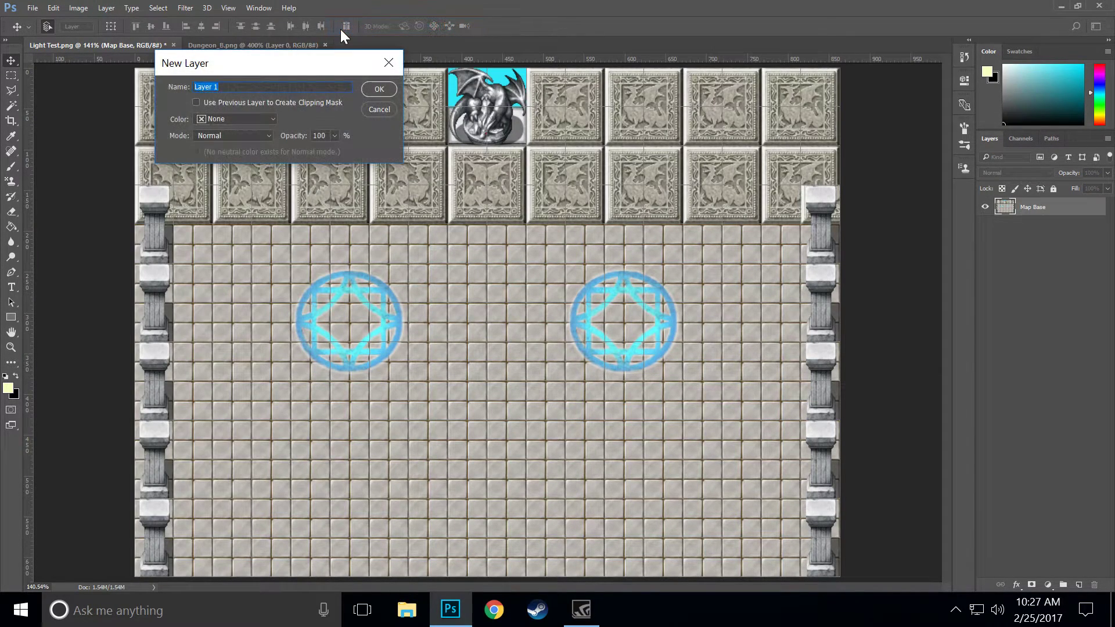
text(Shadow Object)
key(Return)
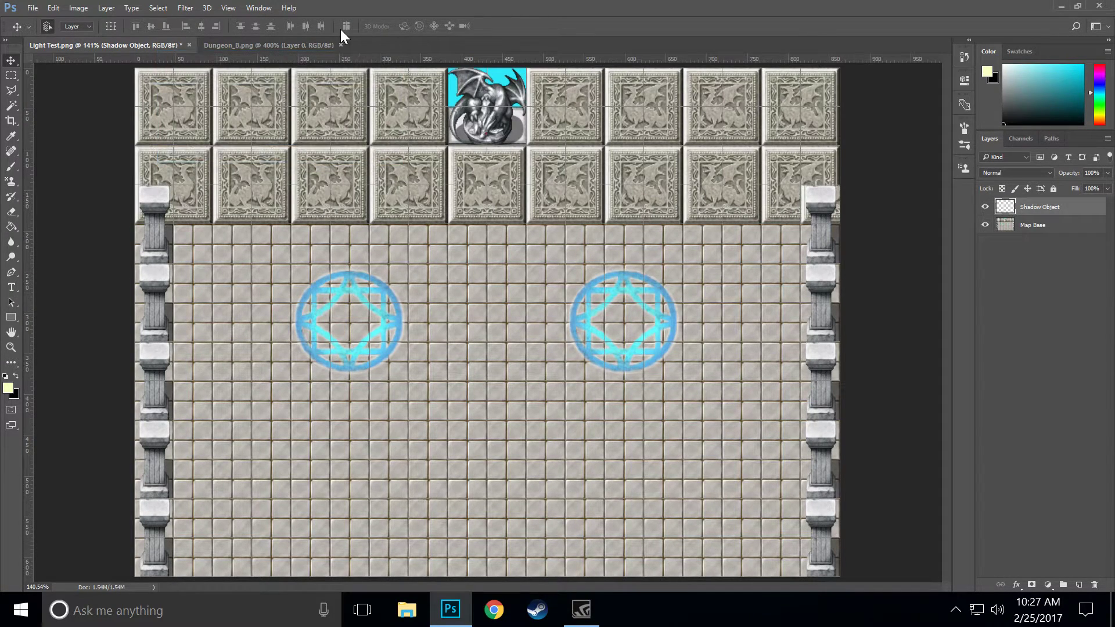
key(ctrl+v)
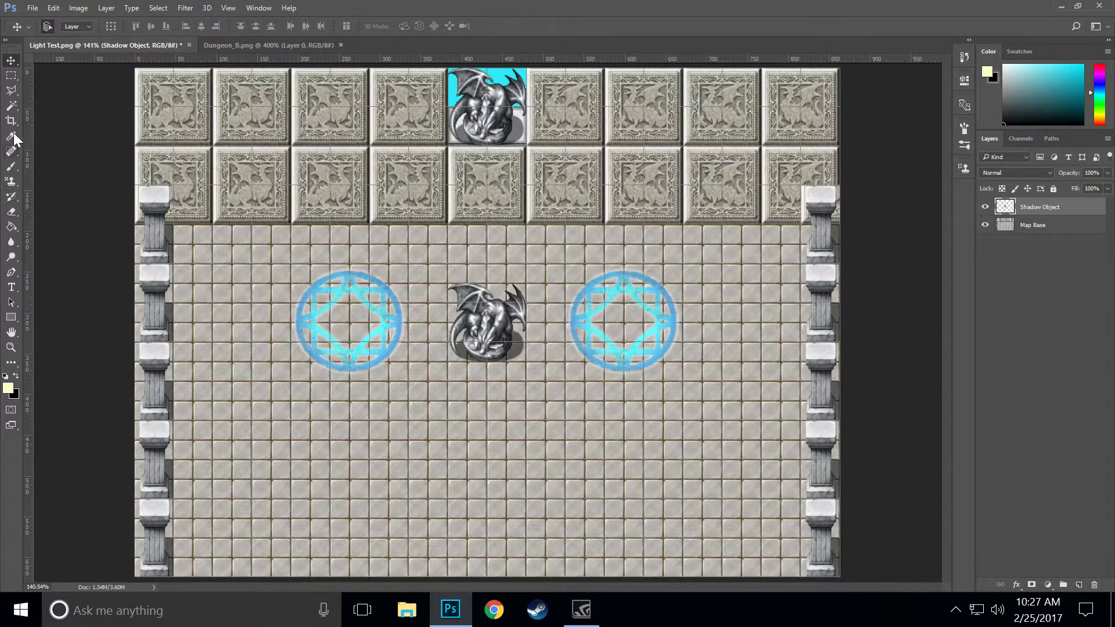
- Magic-wand select the dark shadow area under the statue and delete it
click(12, 78)
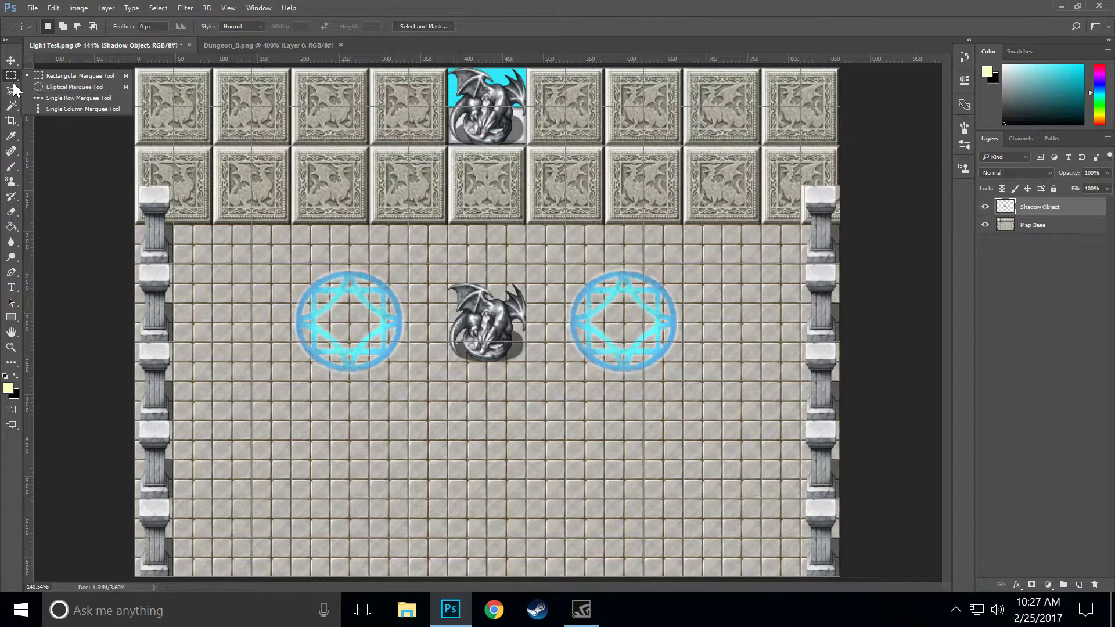
click(12, 81)
click(12, 106)
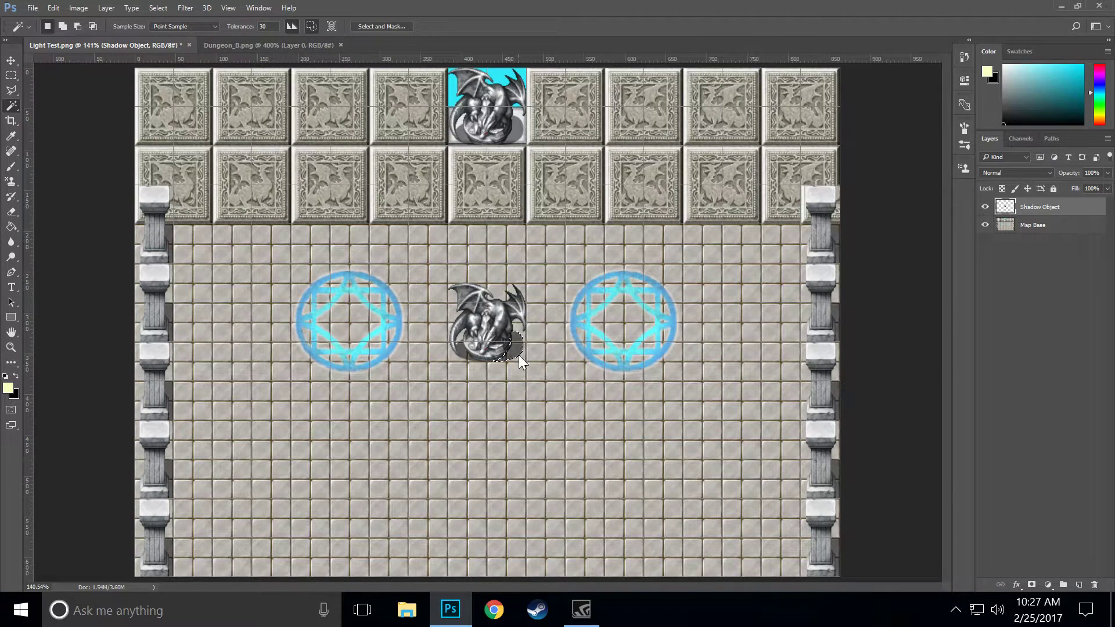
drag(515, 355, 474, 358)
key(Delete)
- Deselect and flip the statue copy horizontally
click(13, 79)
click(119, 124)
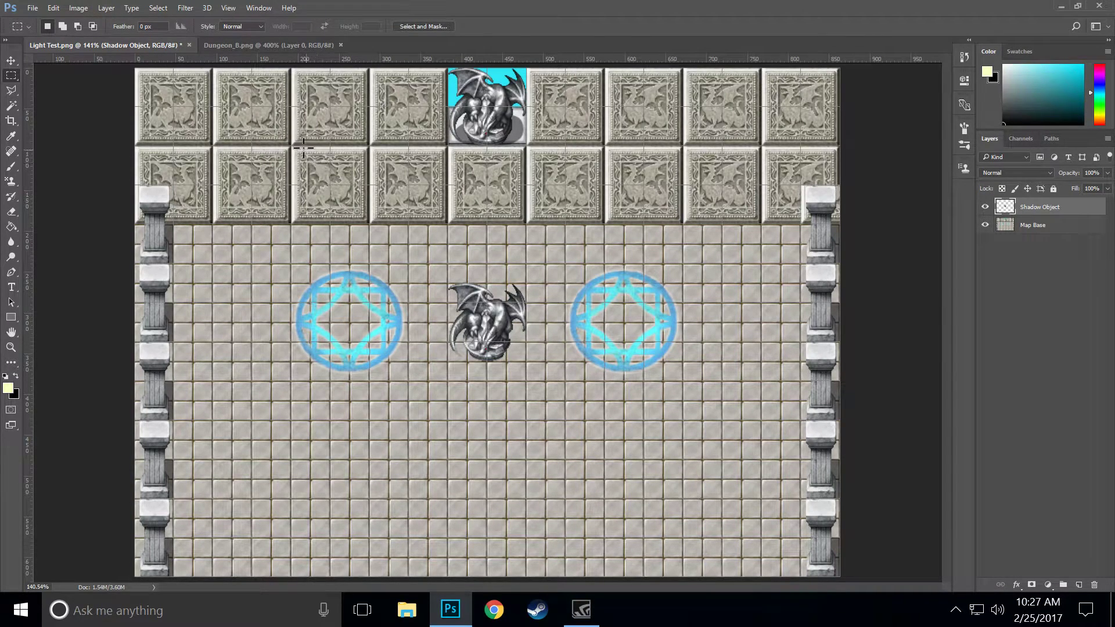
click(52, 10)
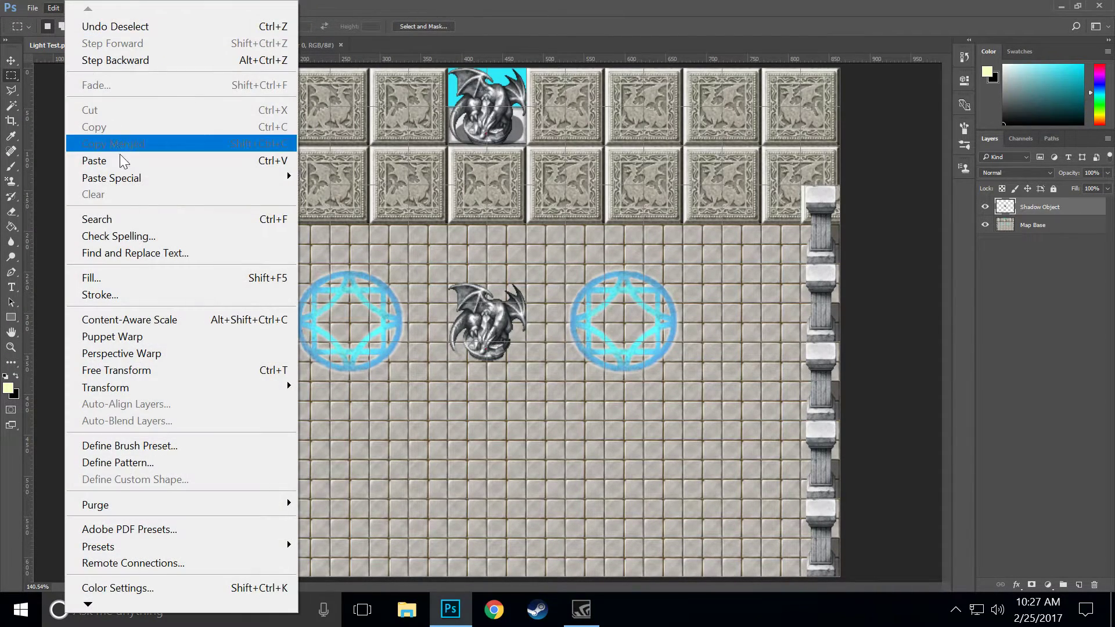
mouse_move(176, 382)
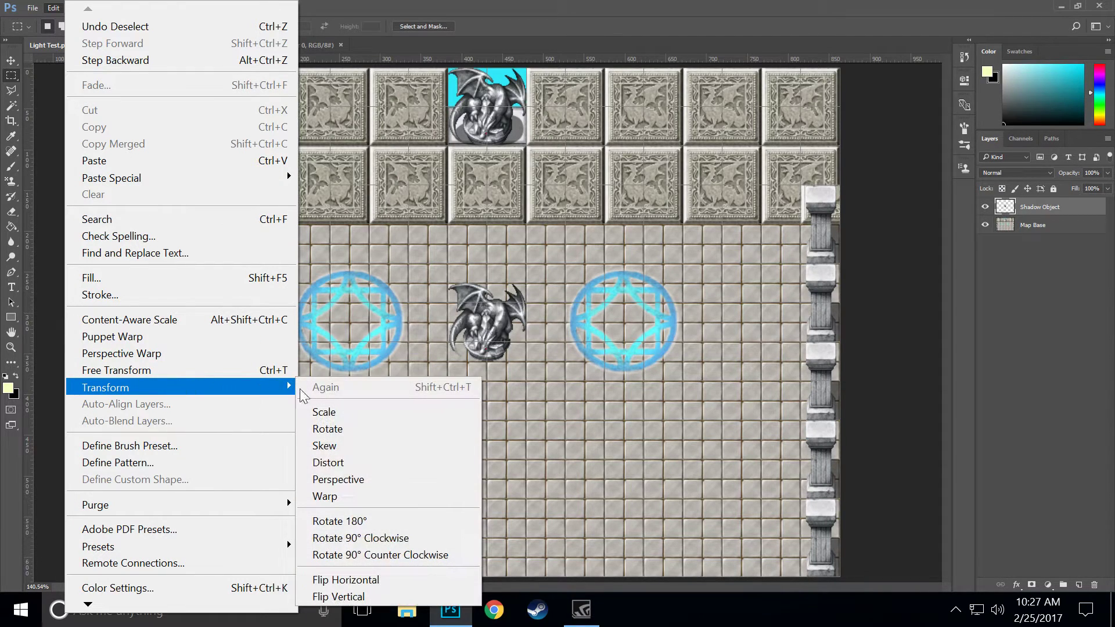
click(379, 579)
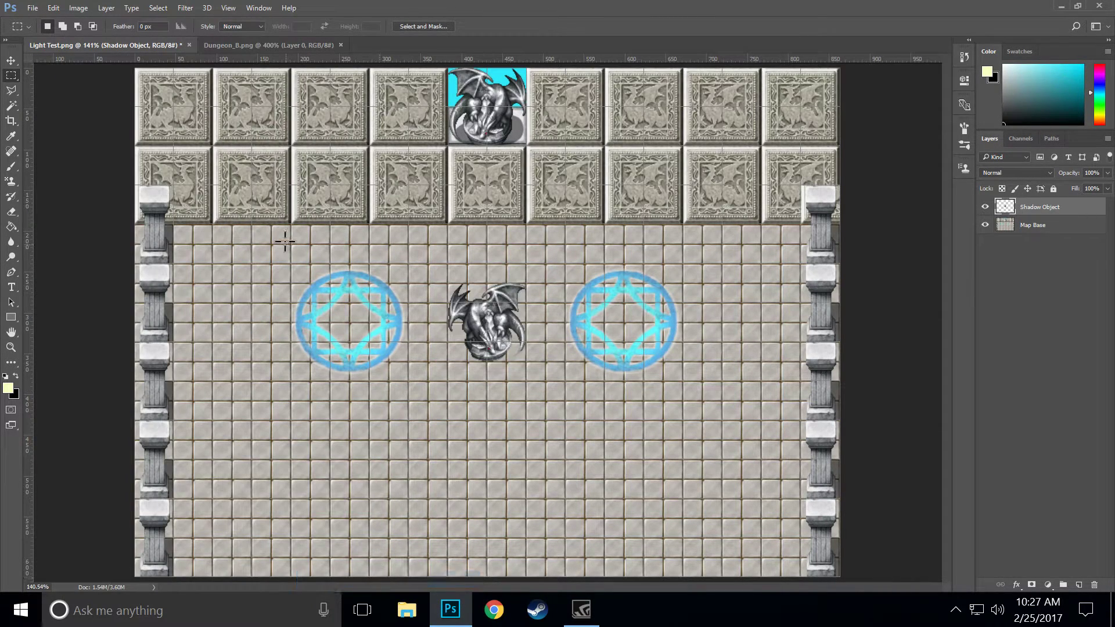
- Flip the statue copy vertically and move it down below the magic circles
click(54, 8)
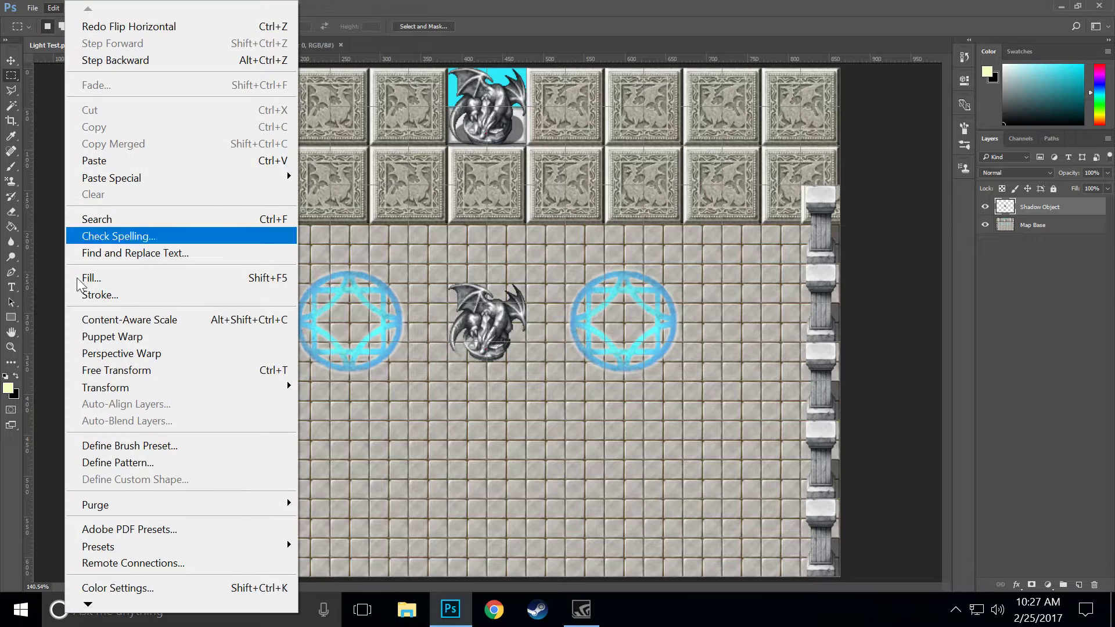
mouse_move(123, 390)
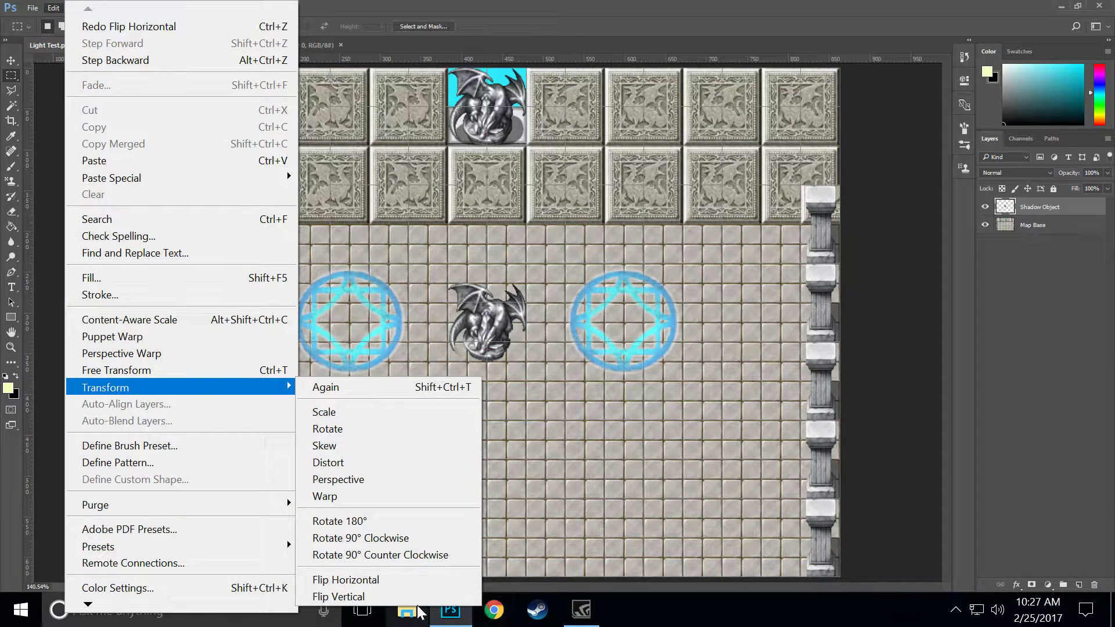
click(338, 596)
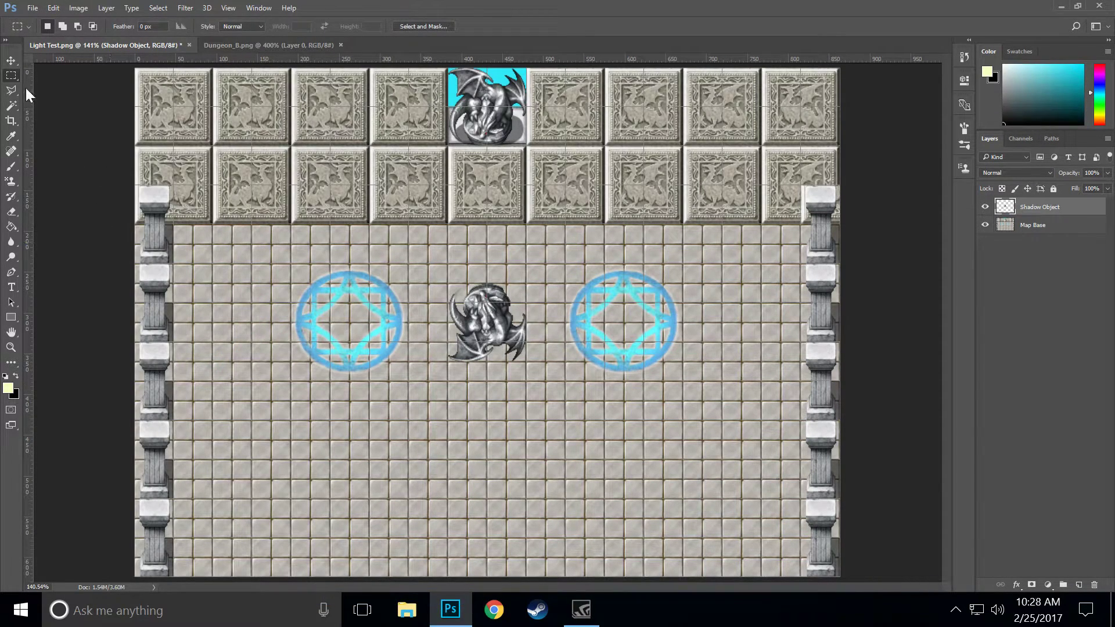
click(12, 61)
drag(491, 314, 499, 432)
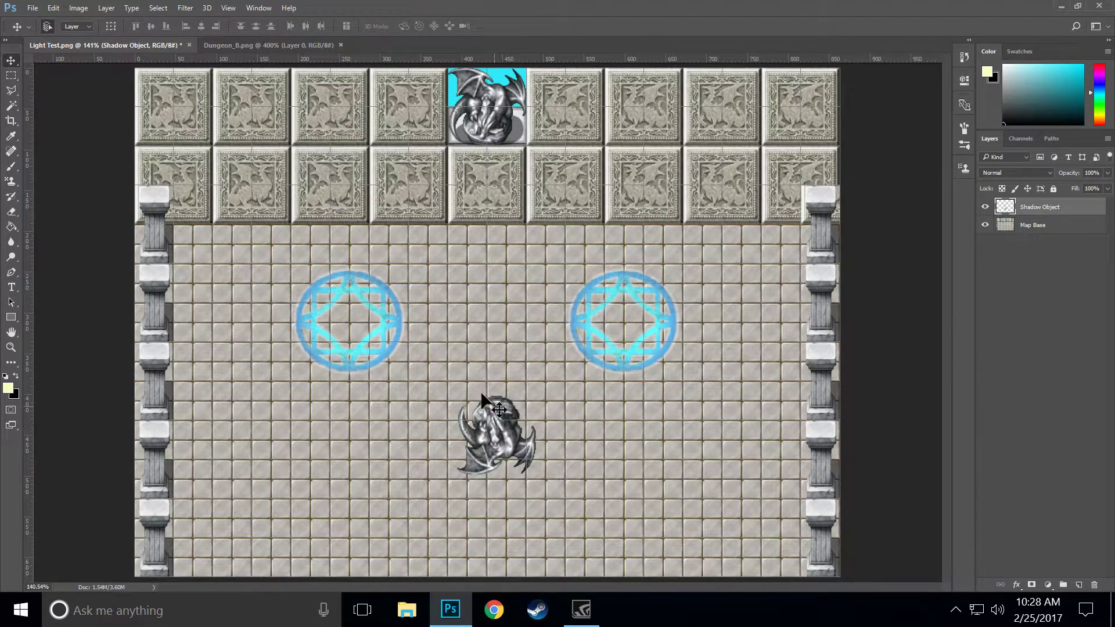
- Blacken the statue with legacy Brightness/Contrast at -100/-100, then set layer opacity to 50%
click(69, 6)
mouse_move(231, 53)
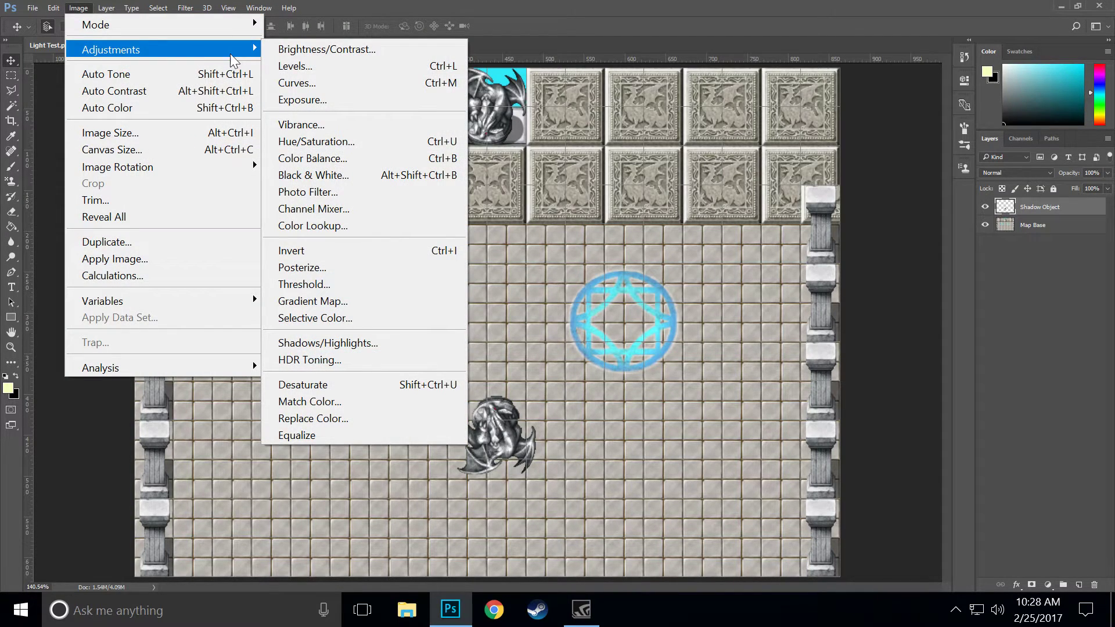
click(296, 51)
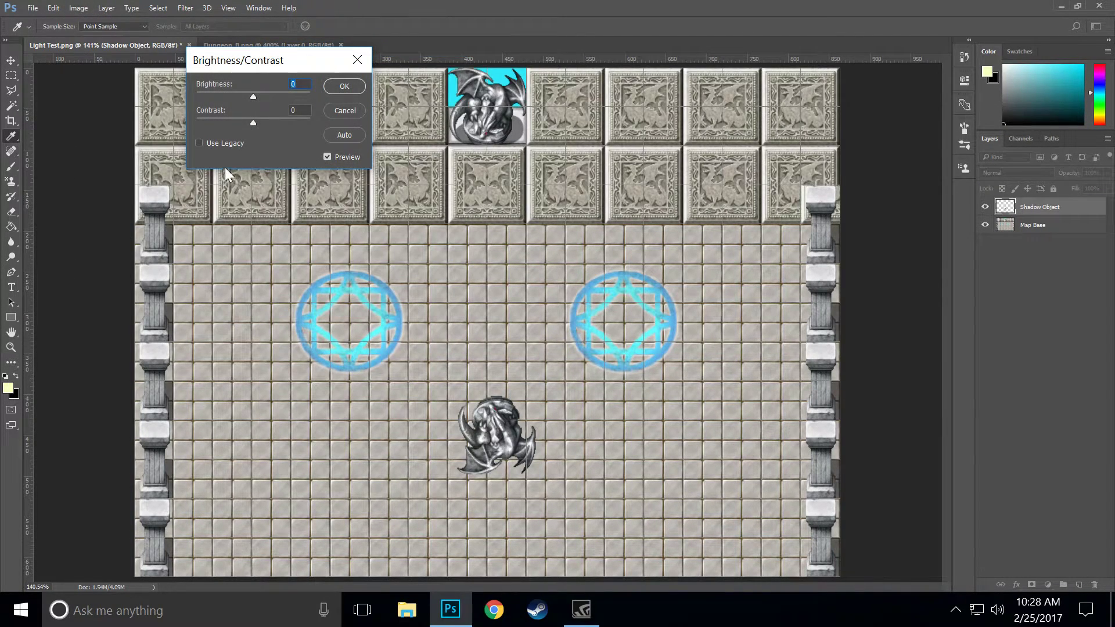
click(199, 143)
drag(255, 123, 166, 102)
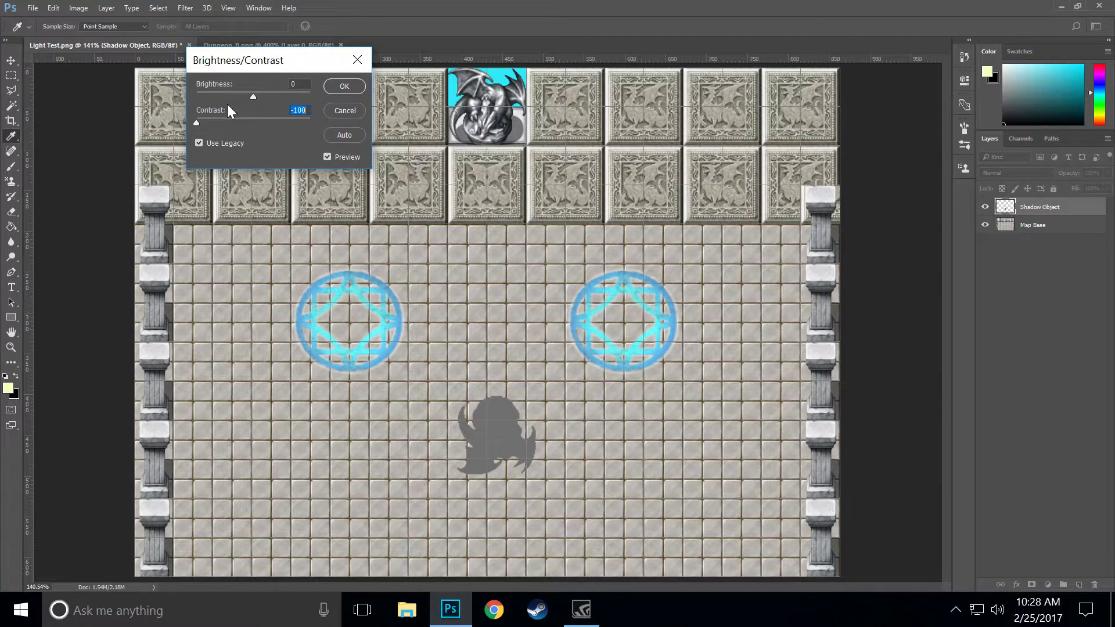
drag(232, 99, 165, 92)
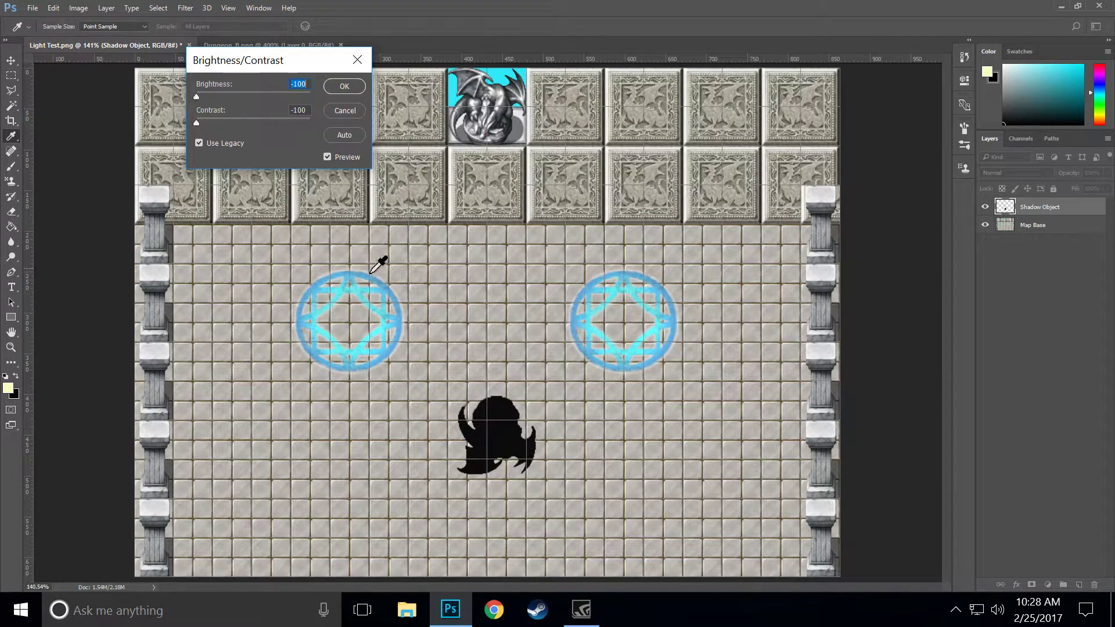
click(355, 87)
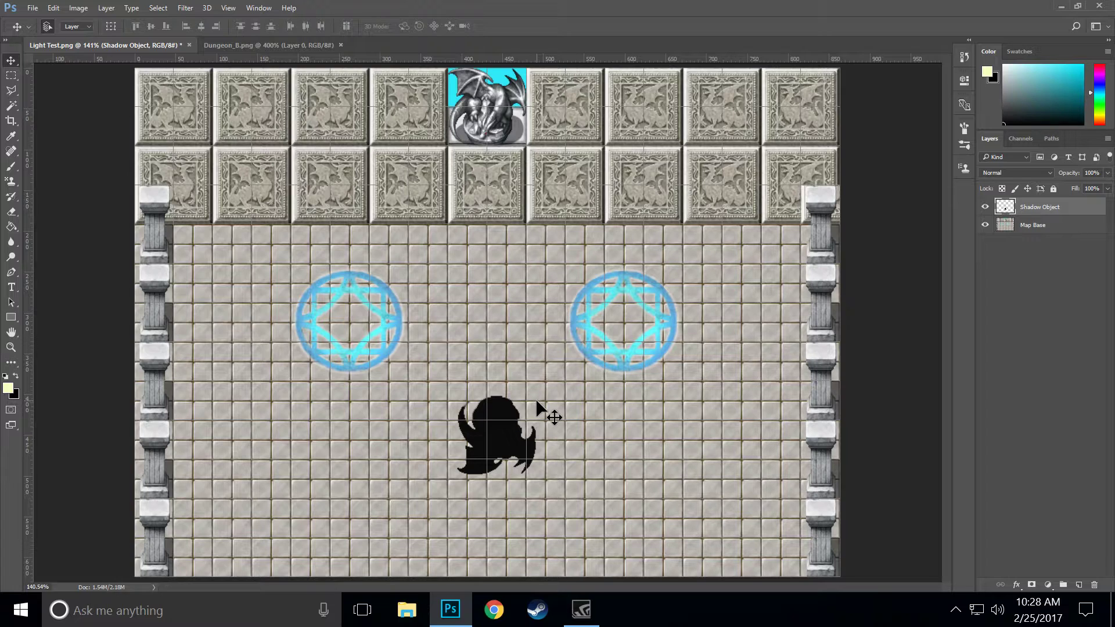
click(1092, 172)
text(50)
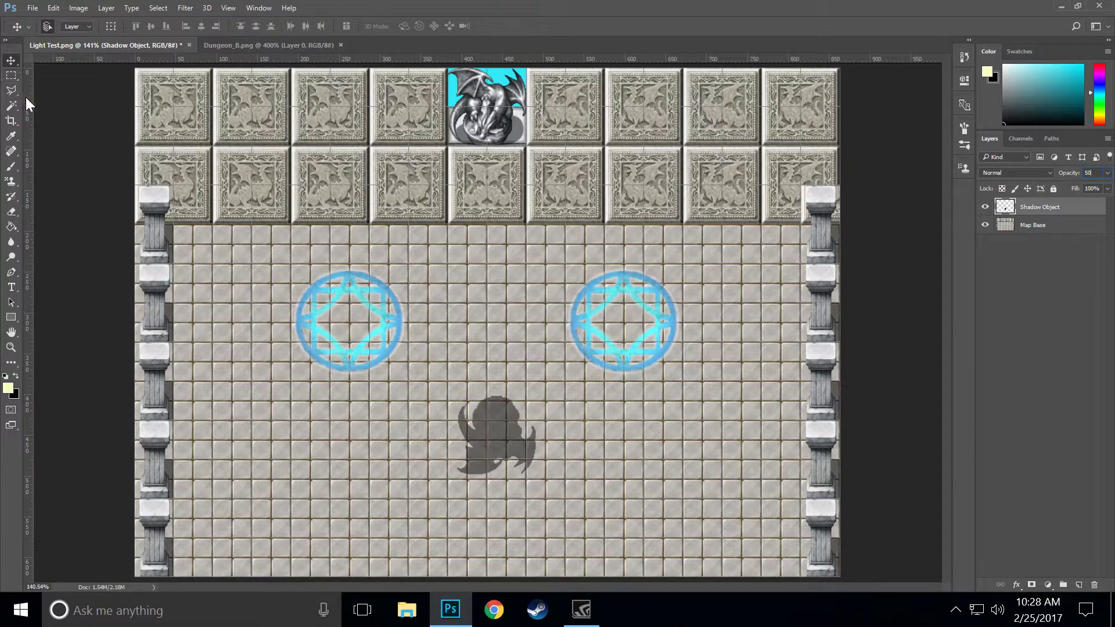
- Scale the silhouette wider and flatter, then shift it left and down on the floor
click(52, 8)
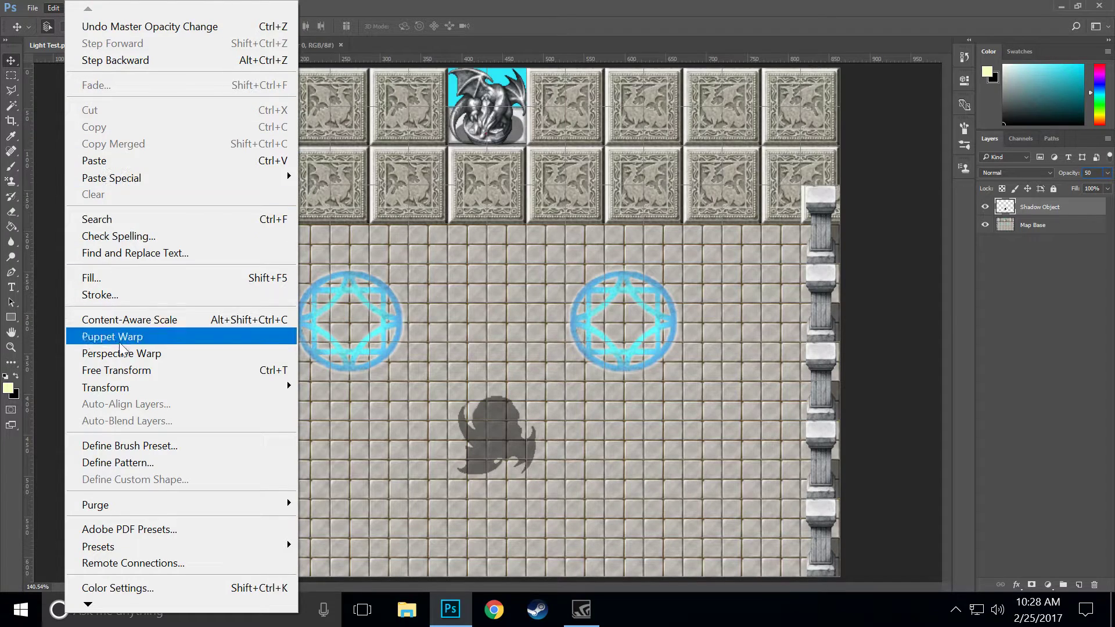
mouse_move(141, 388)
click(324, 411)
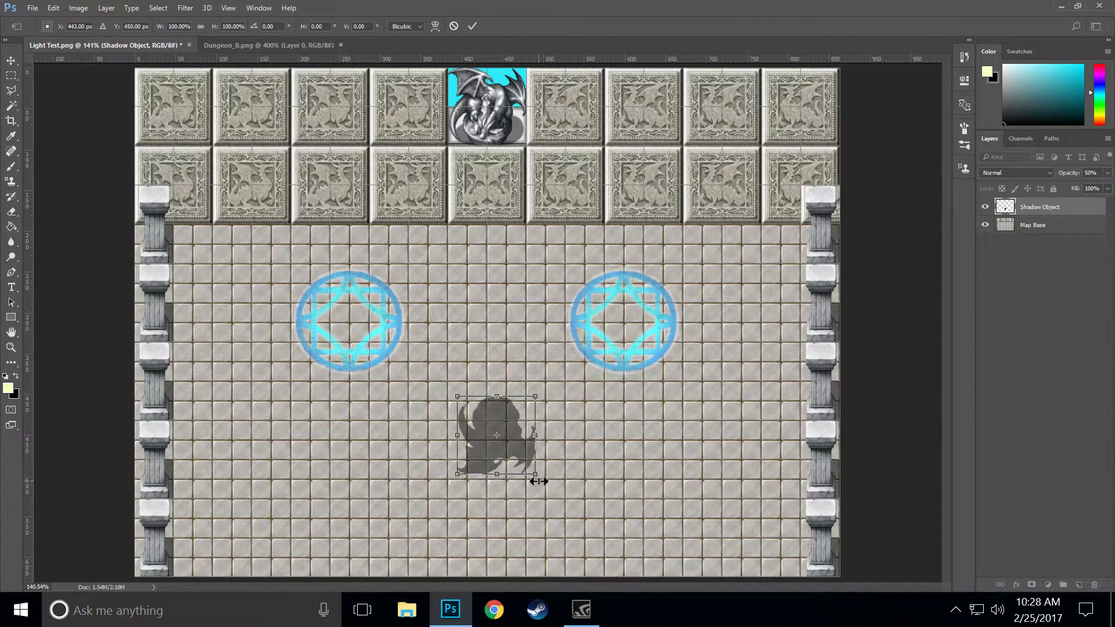
drag(537, 475, 616, 432)
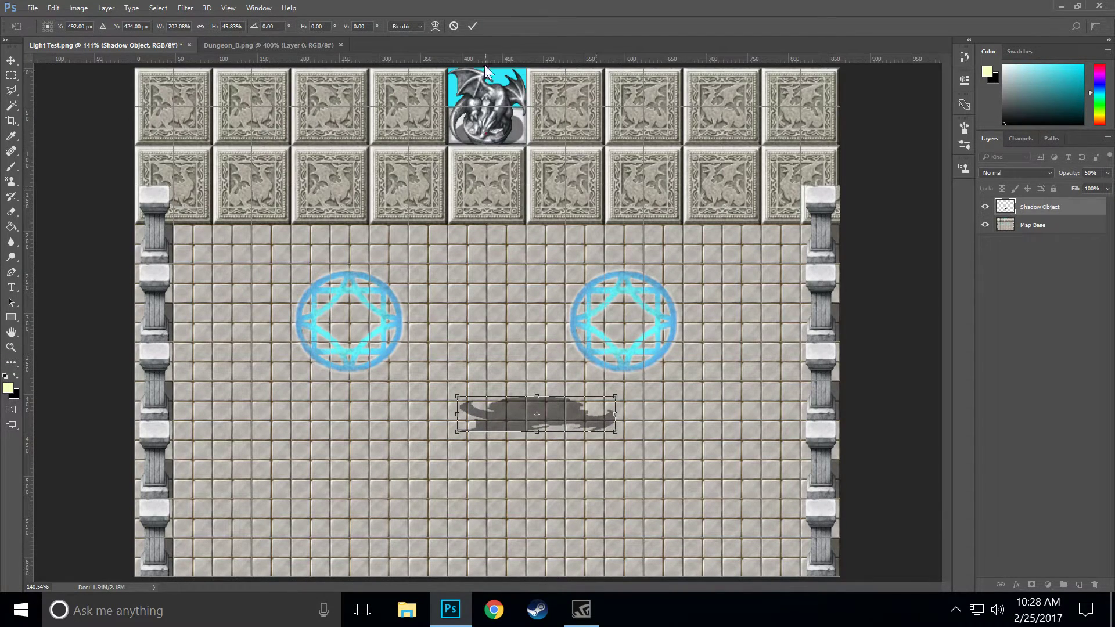
click(472, 25)
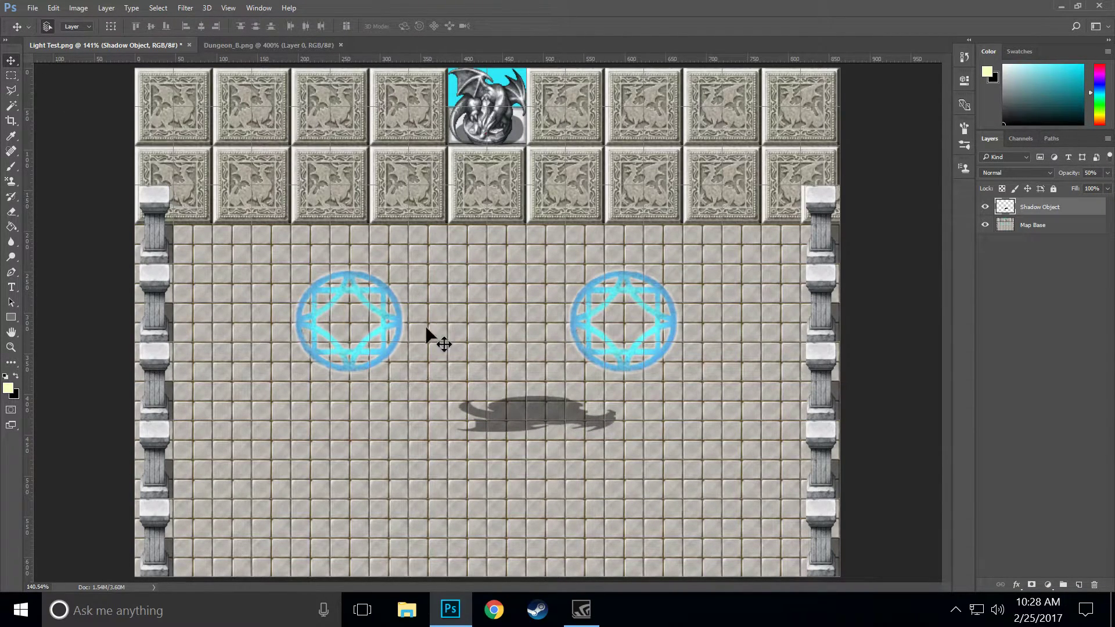
drag(522, 403, 484, 432)
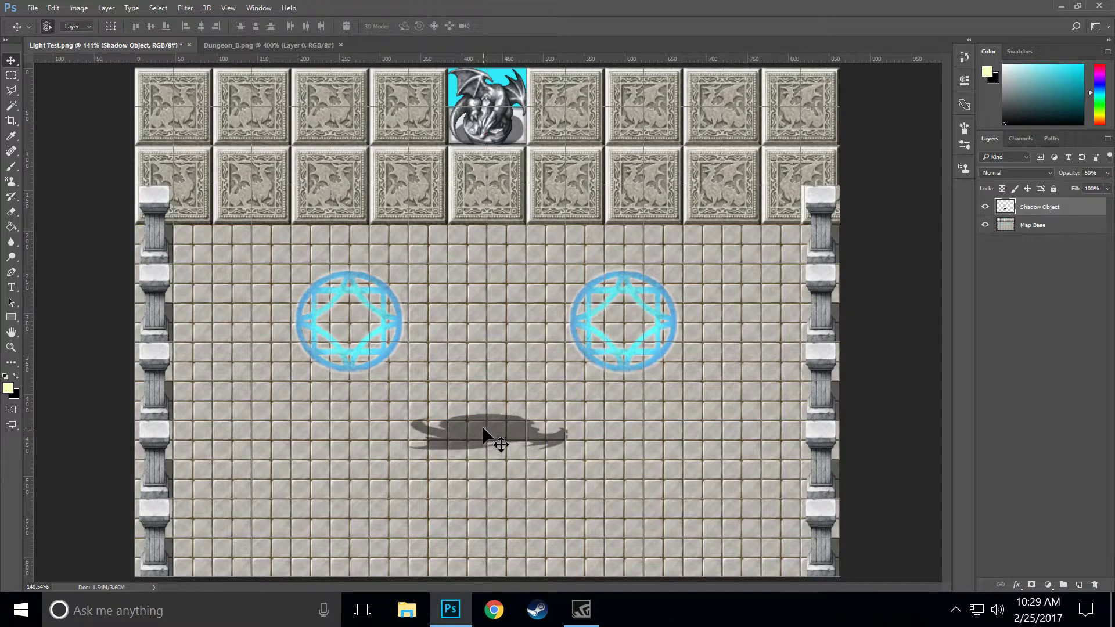
click(104, 9)
- Create a new layer named Spotlight
mouse_move(211, 26)
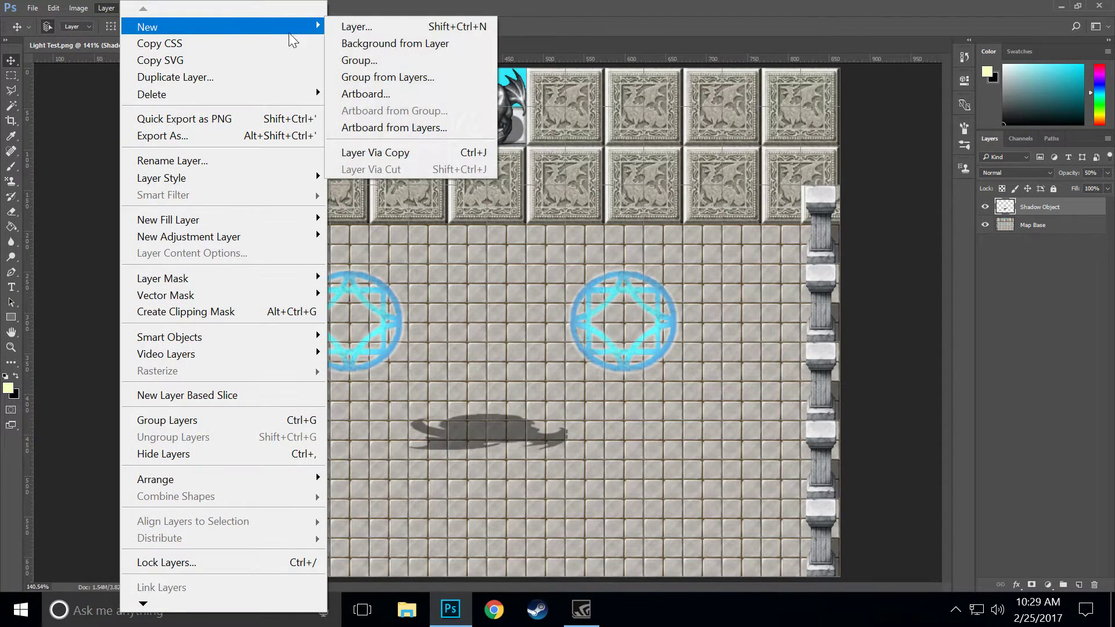
click(354, 26)
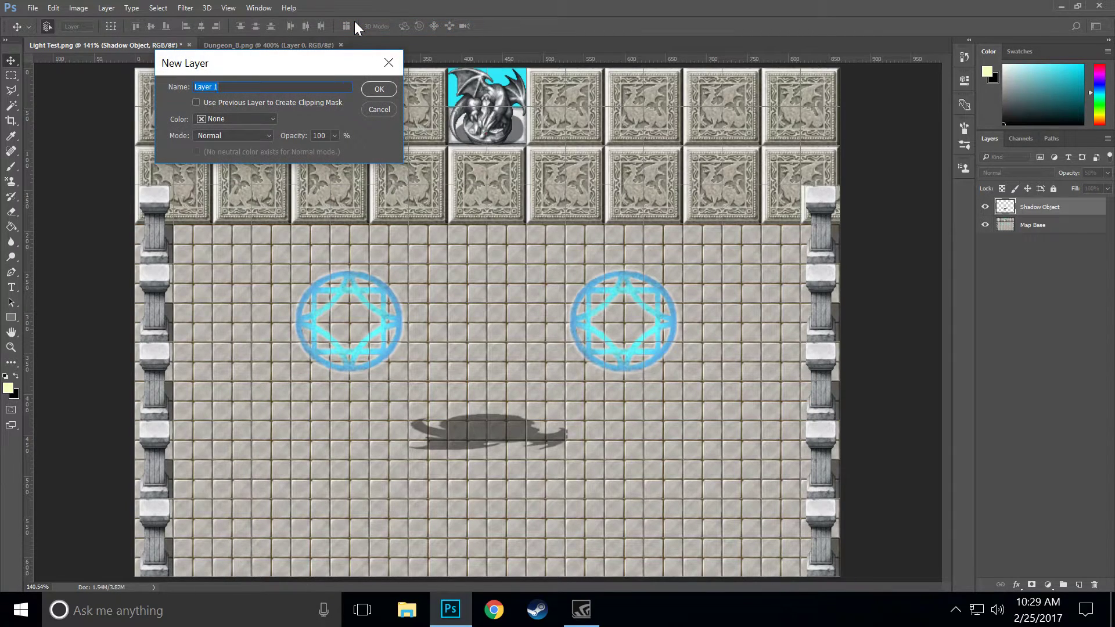
text(Spotlight)
key(Return)
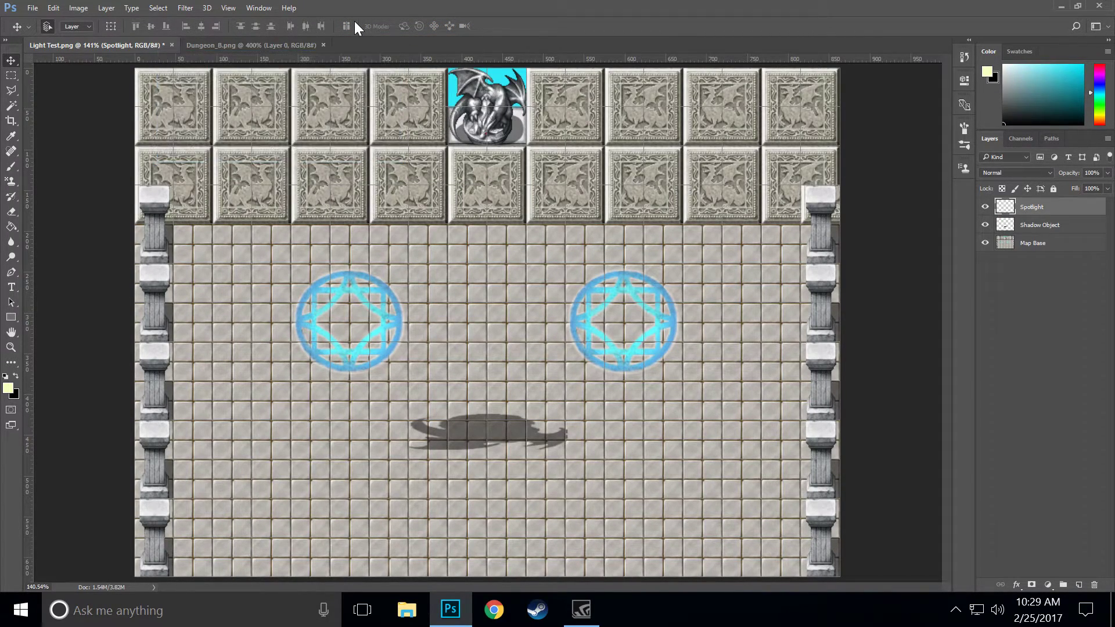
- Draw an elliptical selection around the floor shadow and feather it by 20 pixels
click(12, 78)
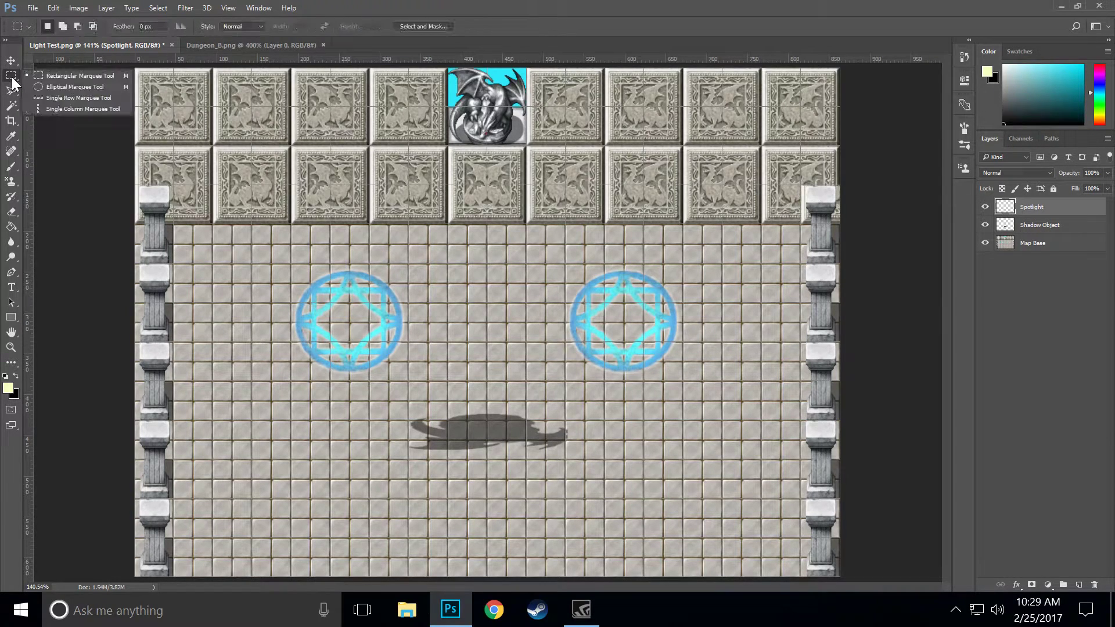
click(53, 87)
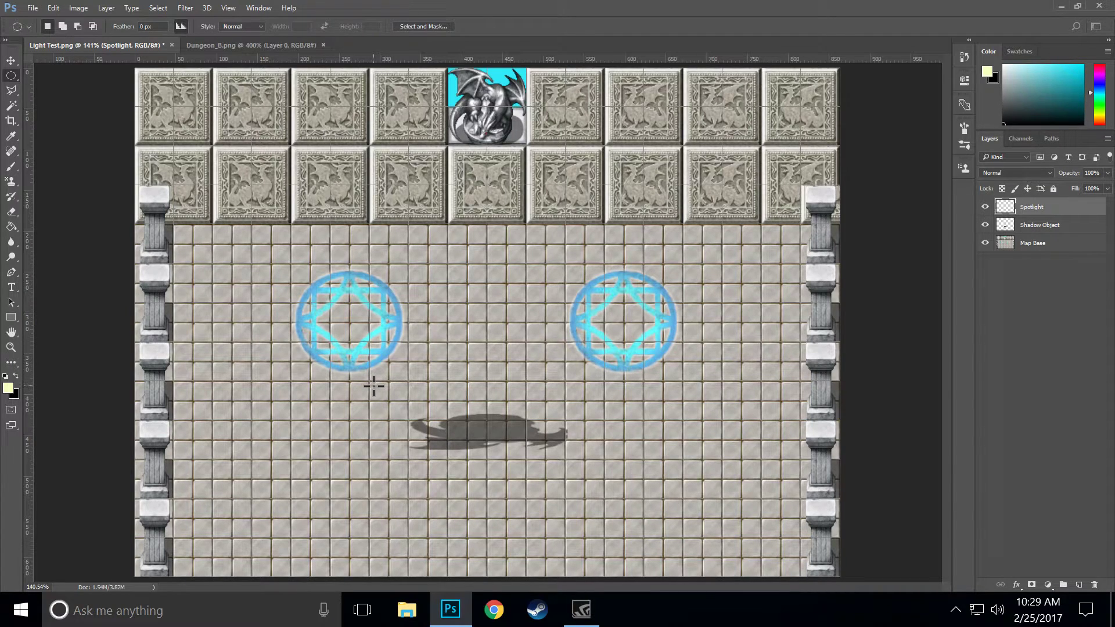
drag(374, 386, 601, 429)
key(shift+Down)
key(shift+Down)
key(shift+Down)
click(158, 7)
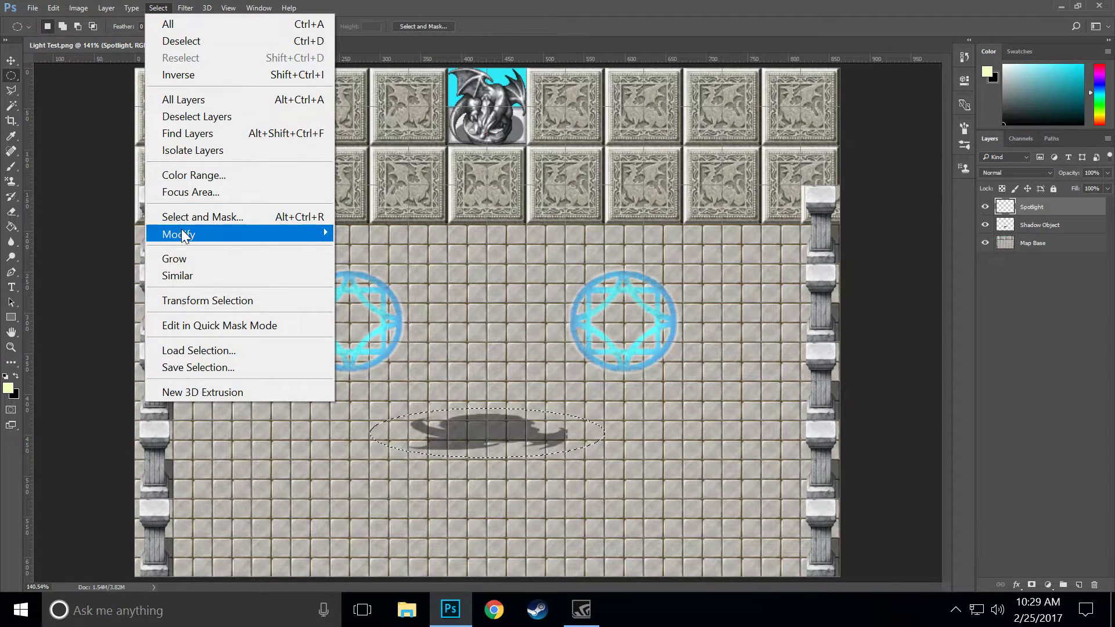
mouse_move(276, 232)
click(375, 302)
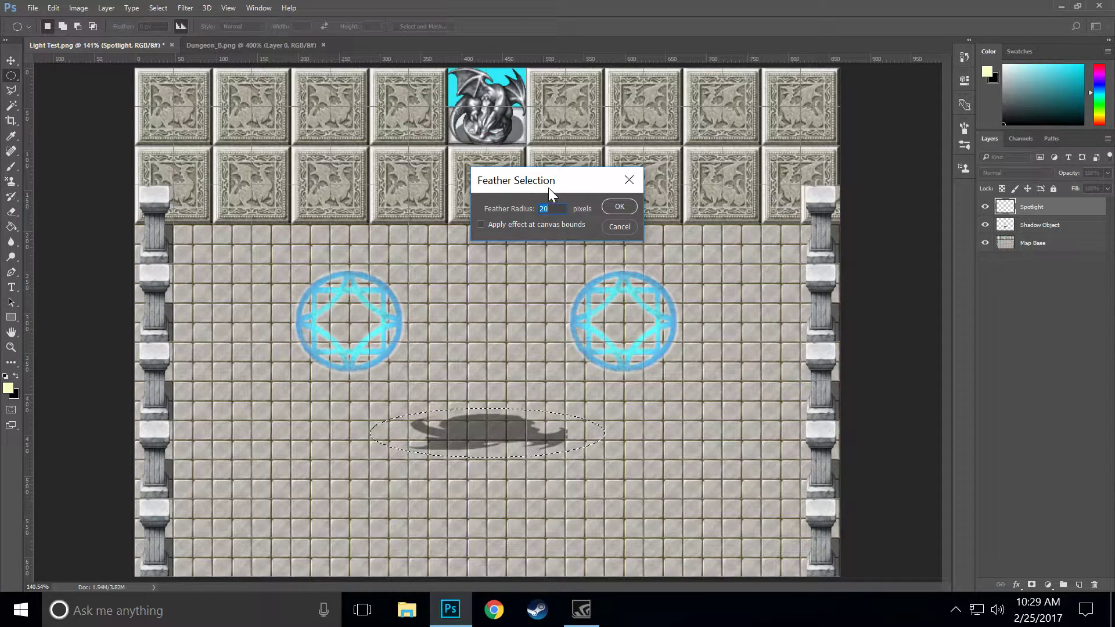
key(Return)
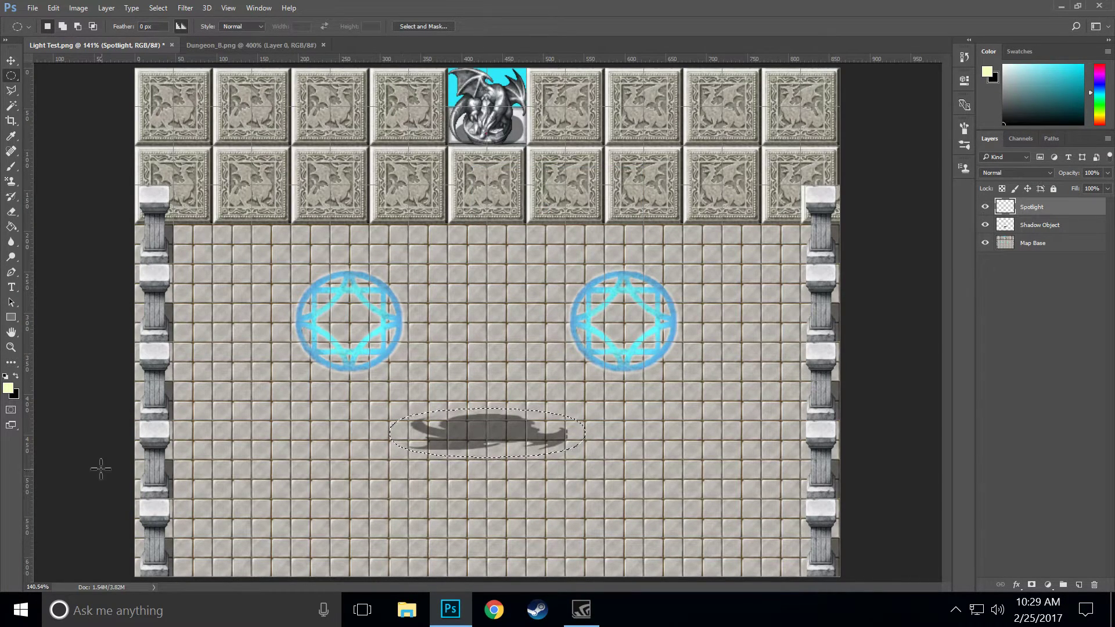
- Fill the ellipse with pale yellow f7ffc2 and set the Spotlight layer opacity to 50%
click(8, 389)
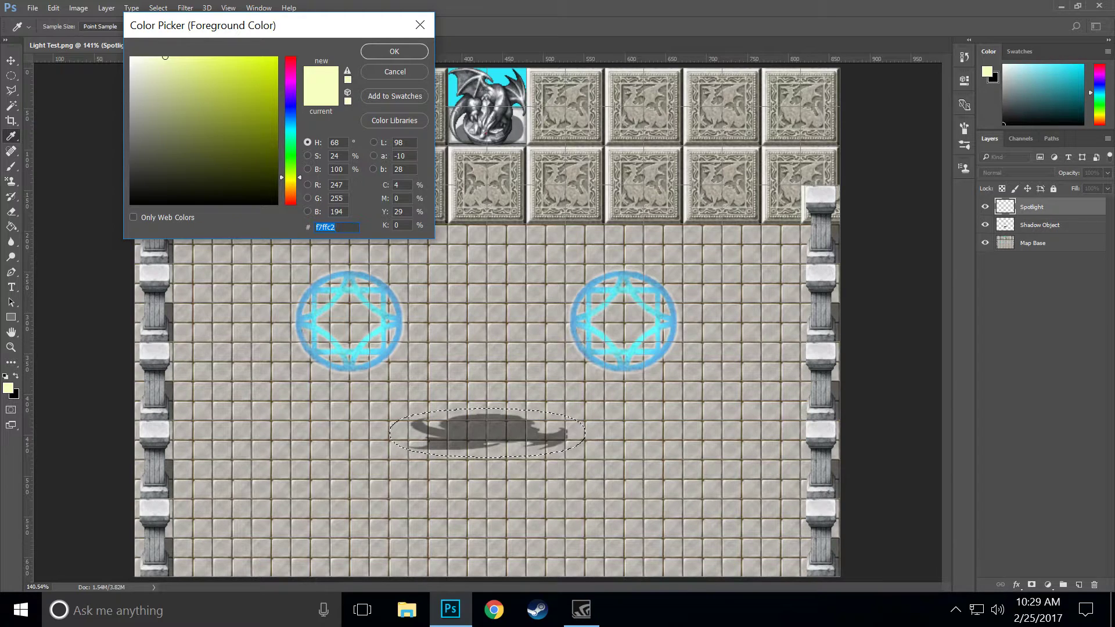
click(419, 51)
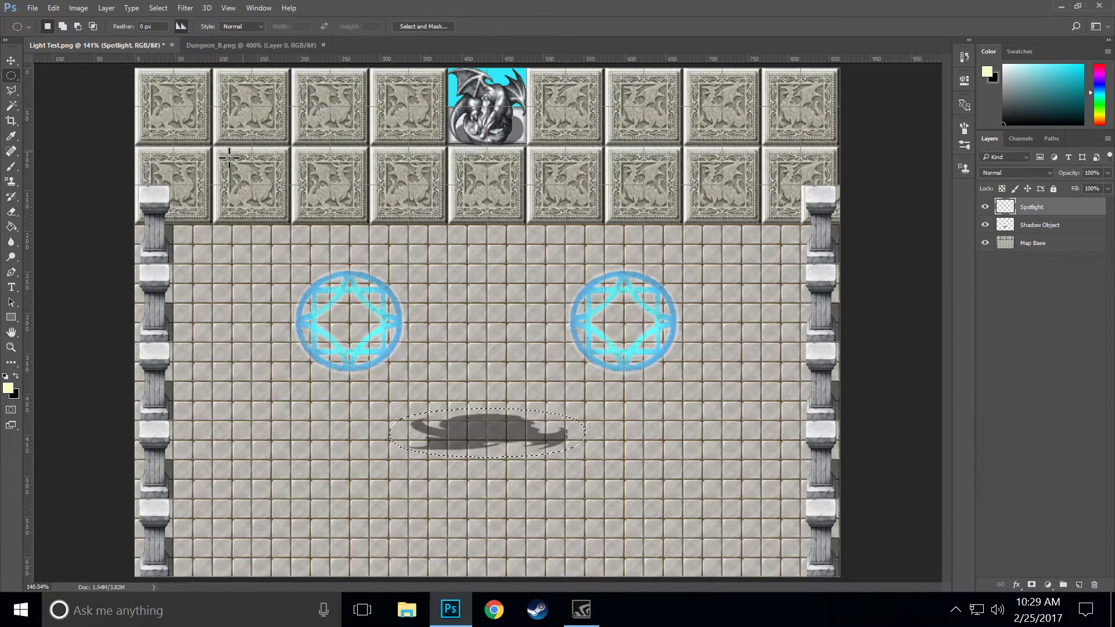
click(12, 226)
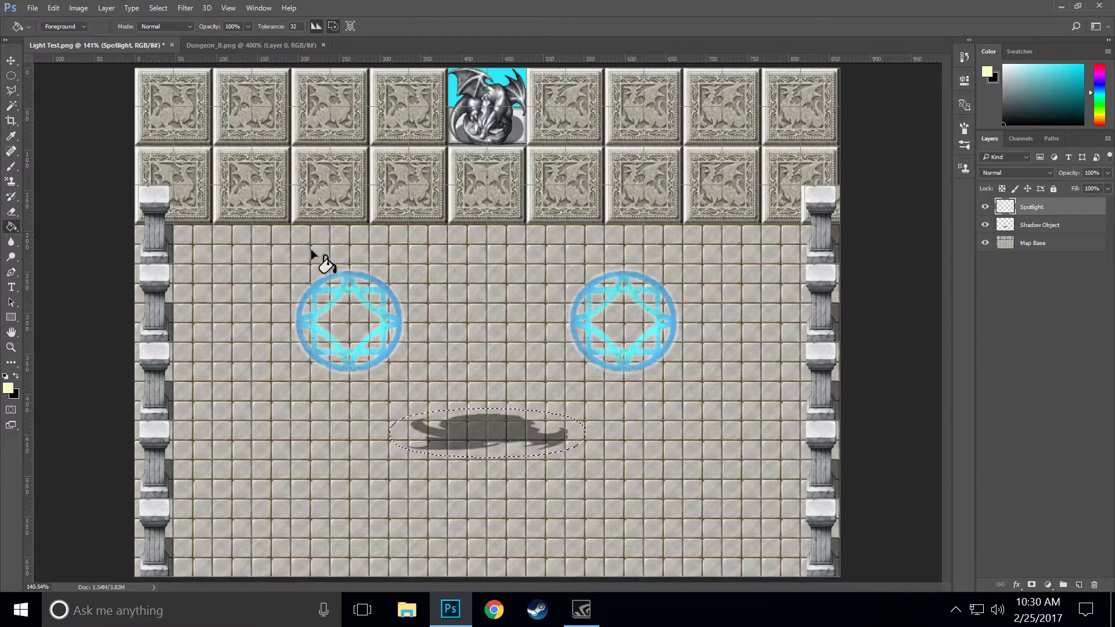
click(479, 430)
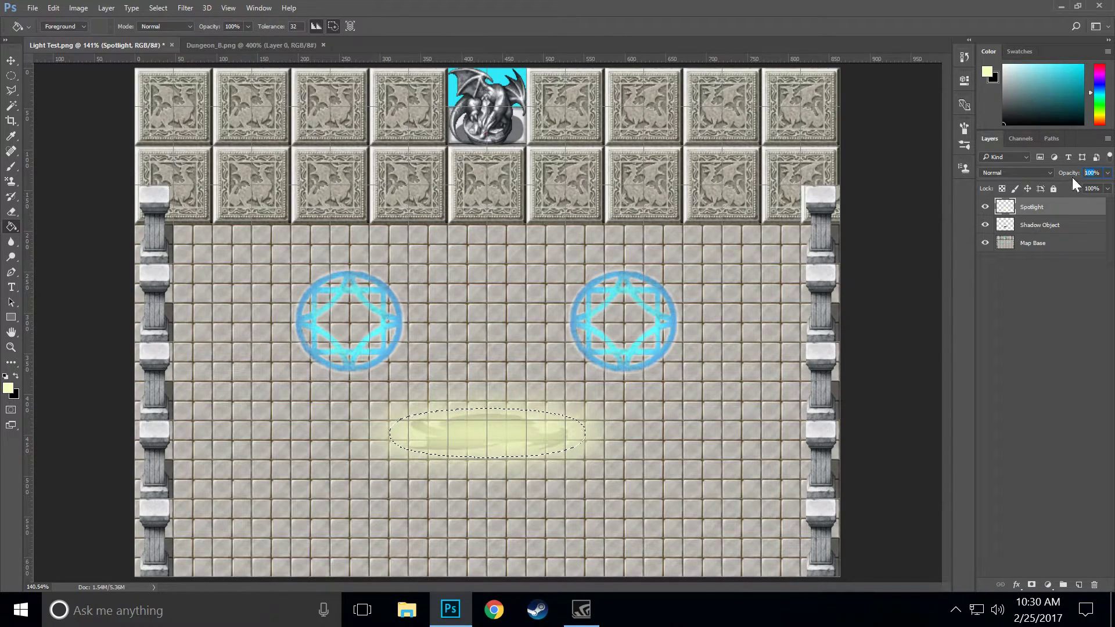
text(50)
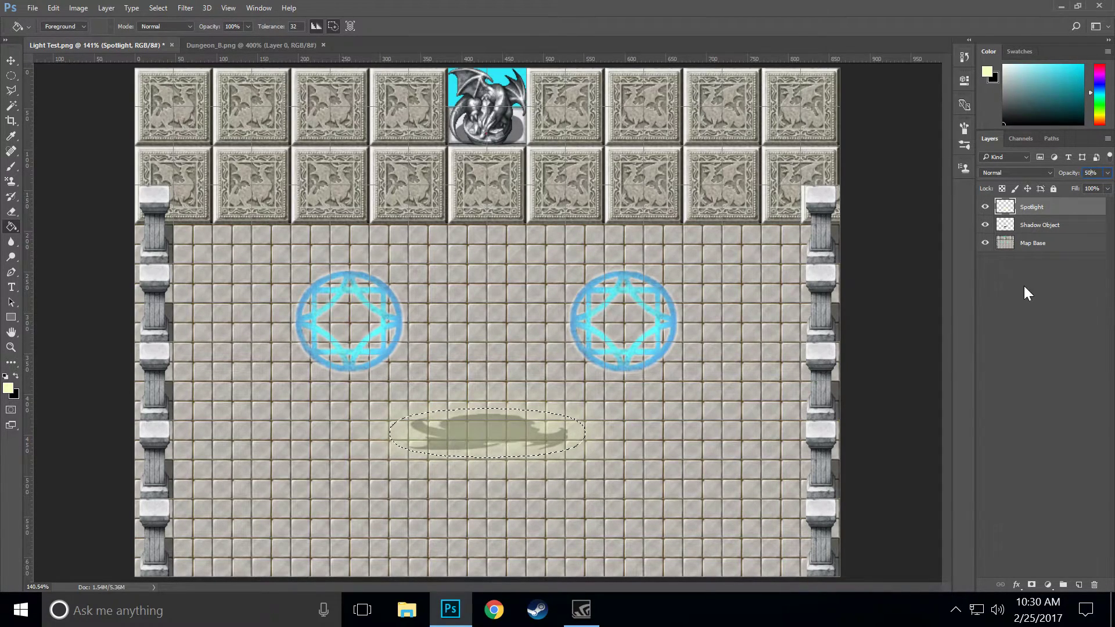
drag(1062, 209, 1060, 235)
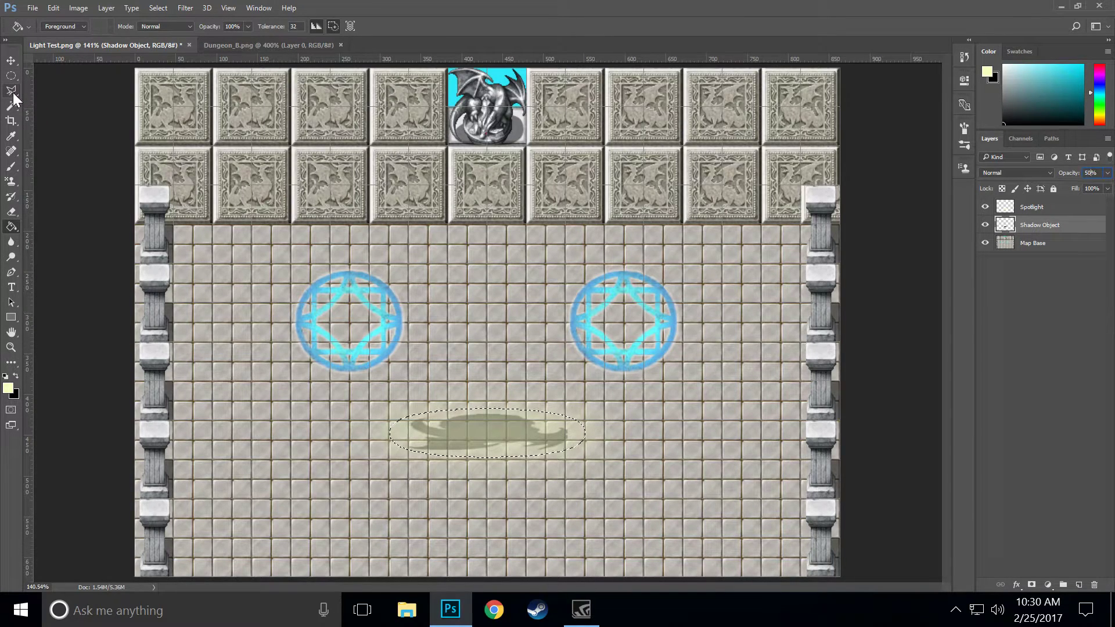
- Create a new layer named Light Beams
click(114, 9)
mouse_move(134, 23)
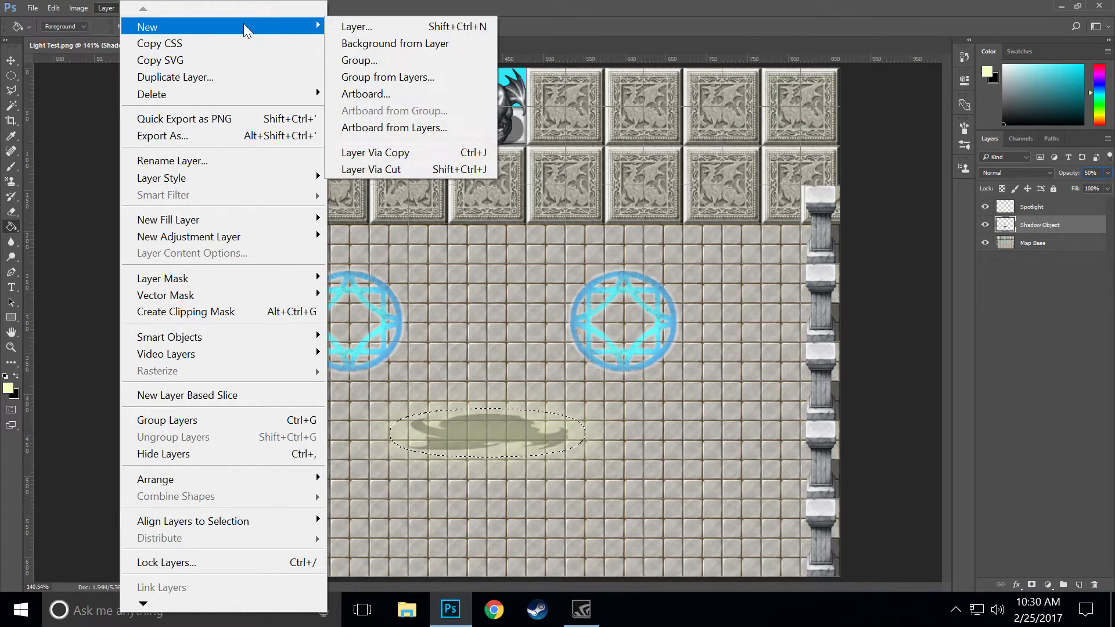
click(338, 26)
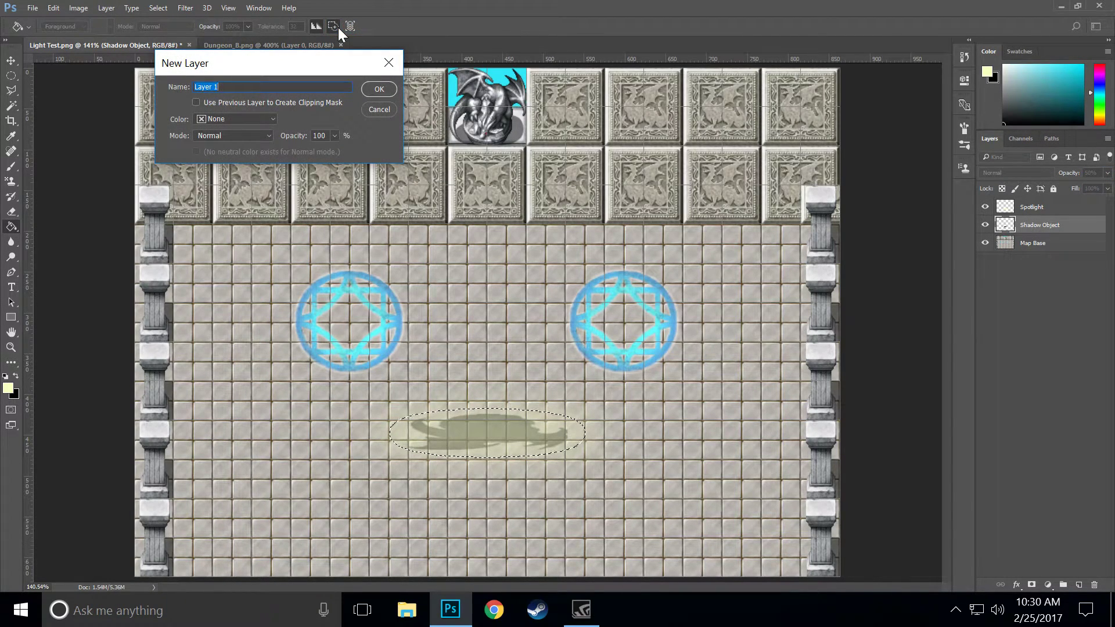
text(Su)
key(BackSpace)
key(BackSpace)
text(Light Beams)
key(Return)
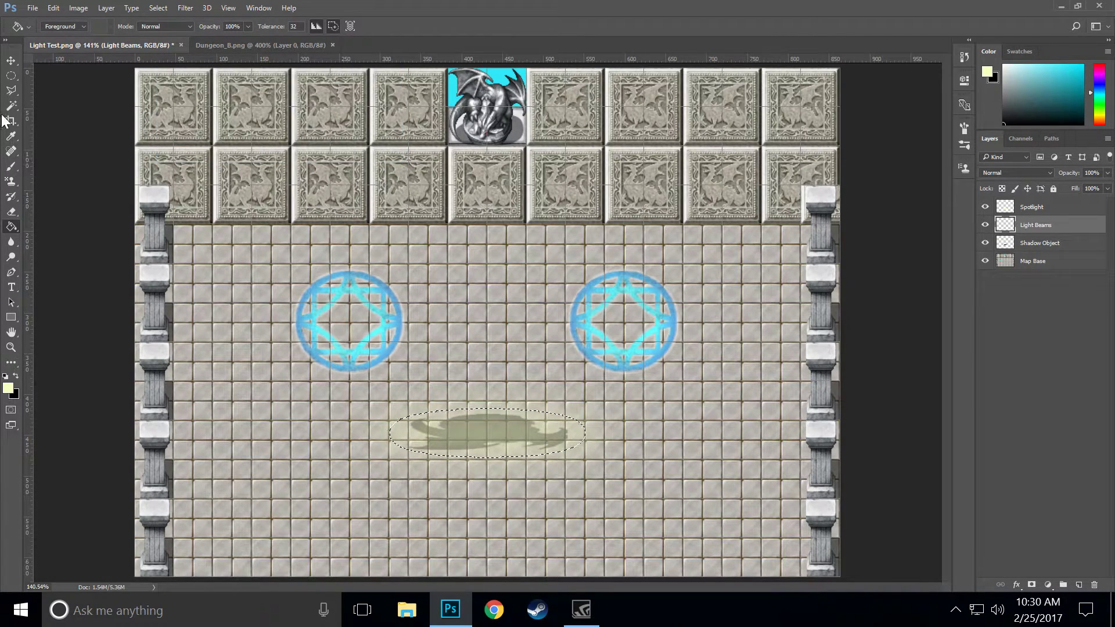
- Polygonal-lasso a trapezoid from the statue down to the spotlight, feathered by 20 pixels
click(12, 91)
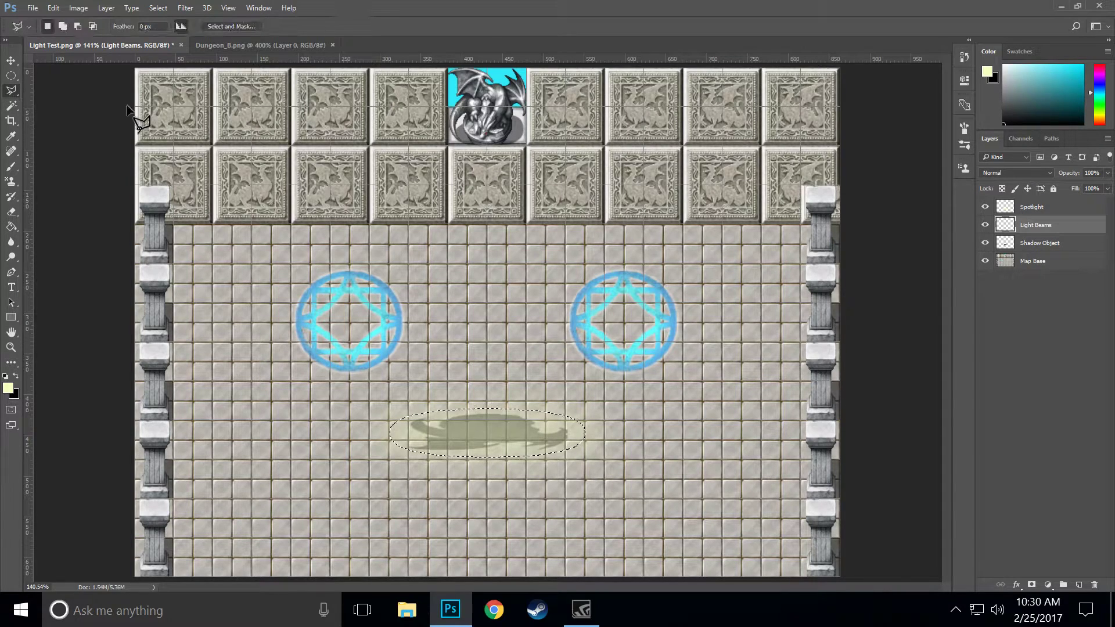
click(527, 71)
click(593, 435)
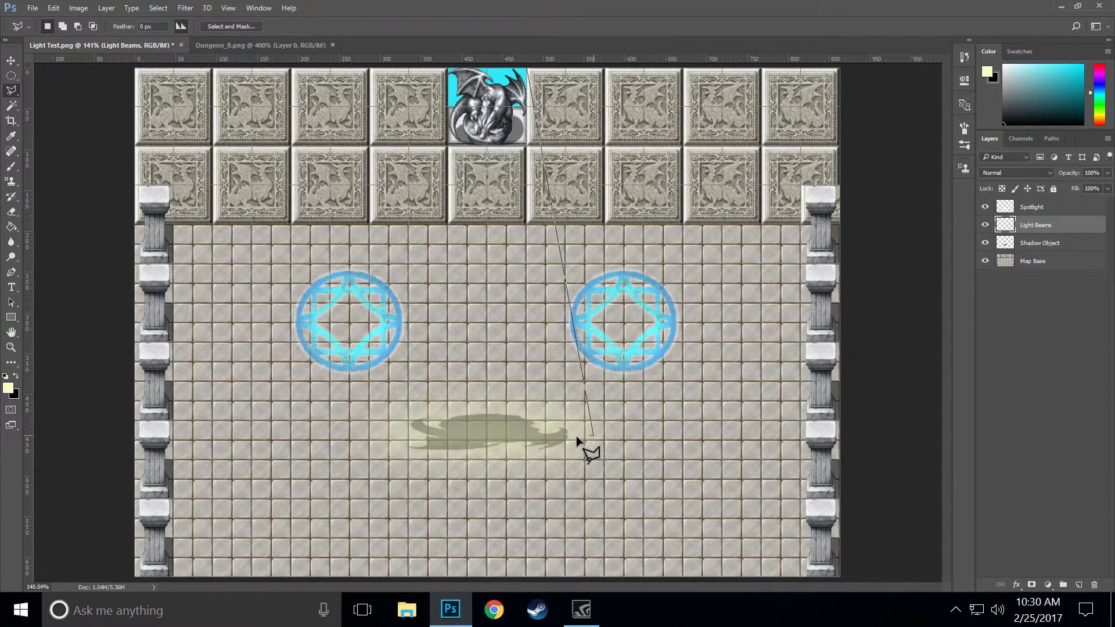
click(378, 430)
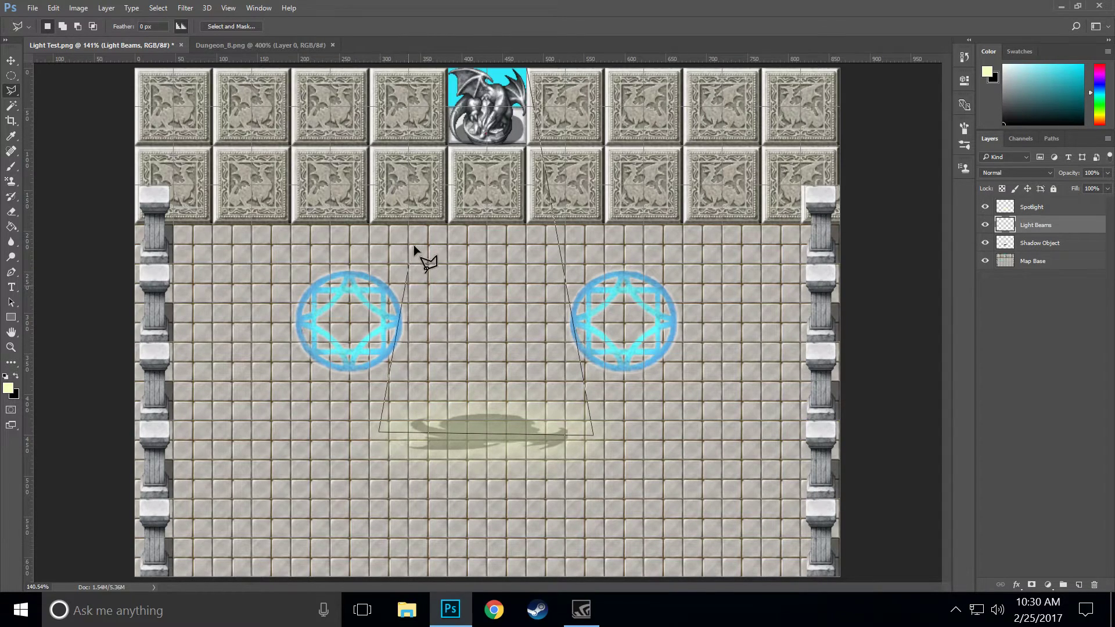
click(447, 69)
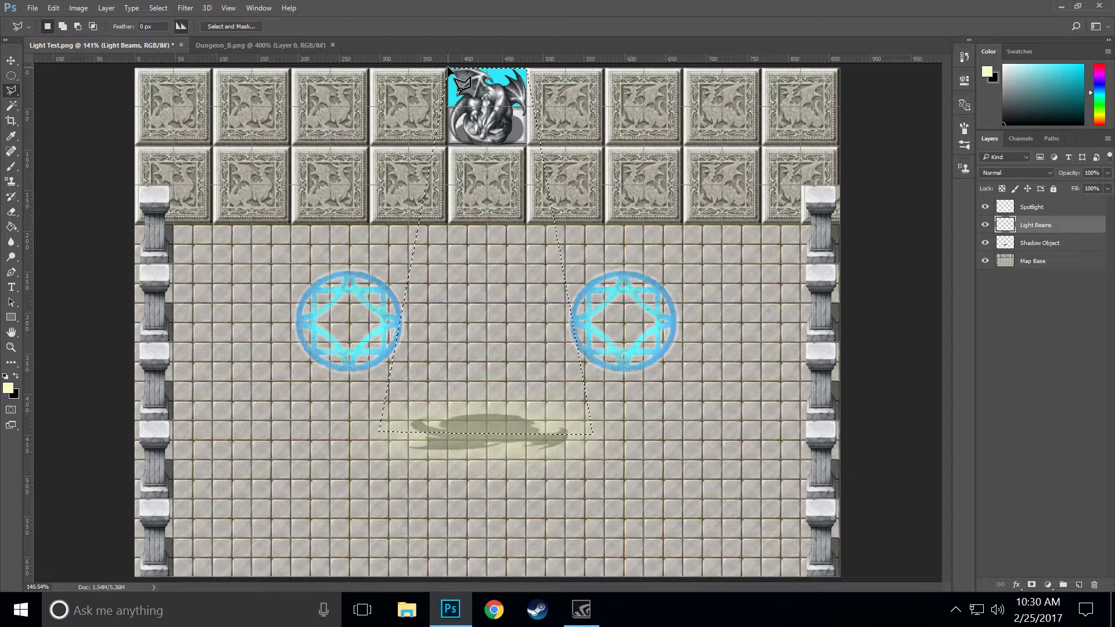
click(161, 11)
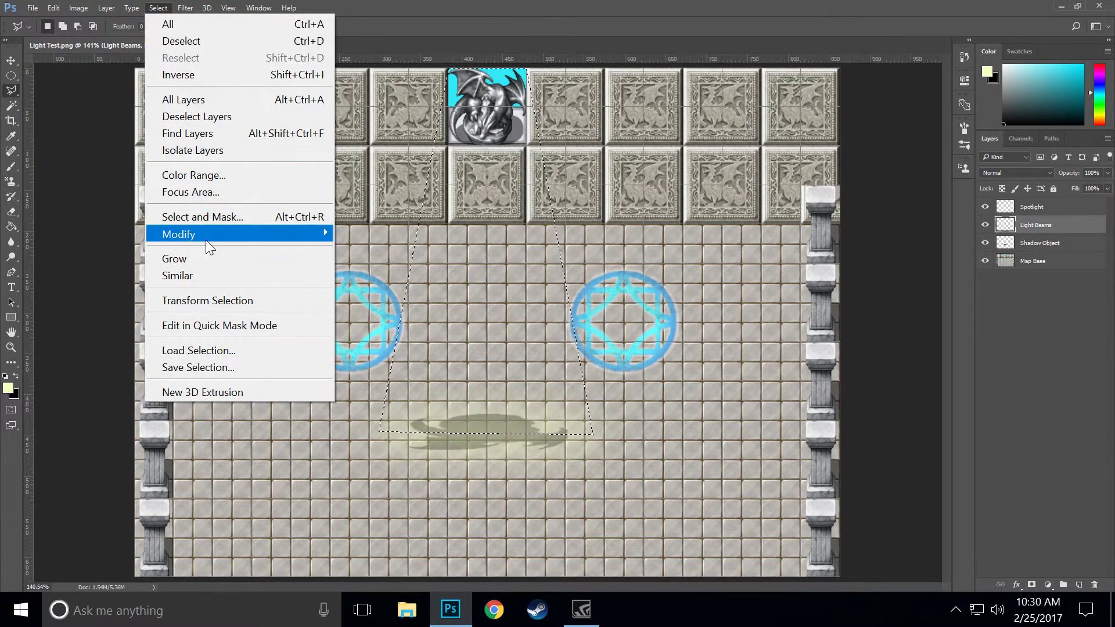
mouse_move(205, 238)
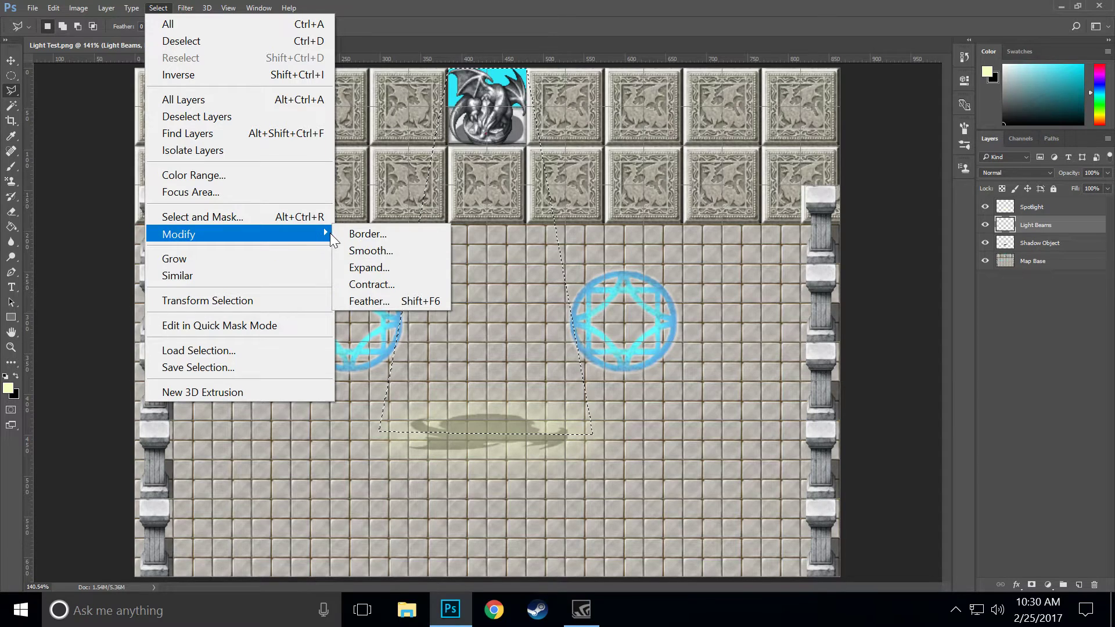
click(389, 296)
key(Return)
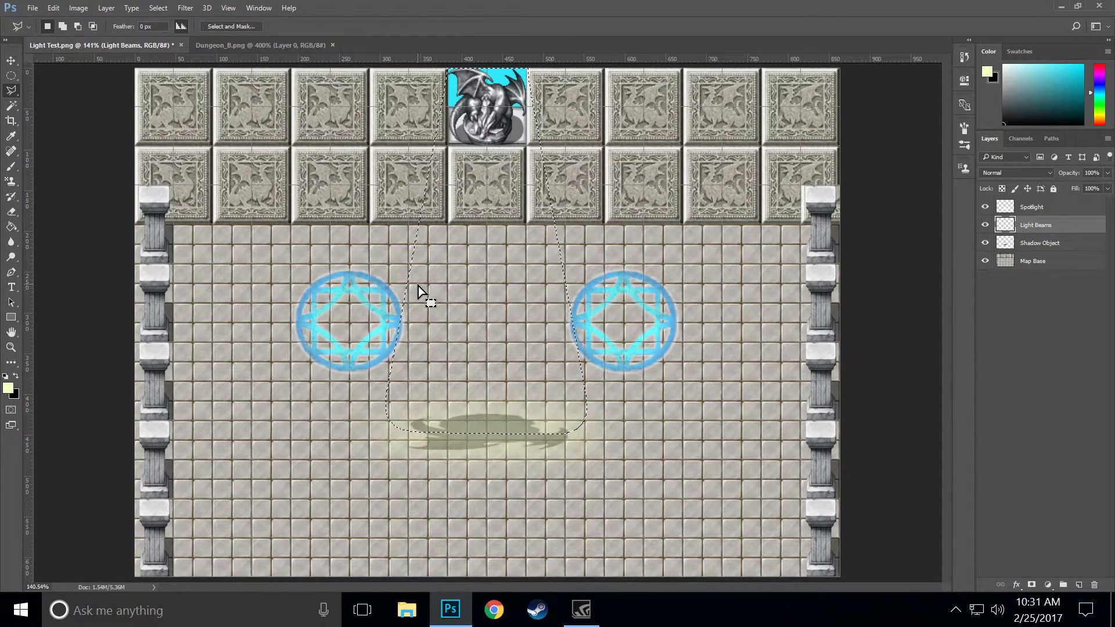
- Fill the beam selection with pale yellow and lower the layer opacity to 50%
click(11, 227)
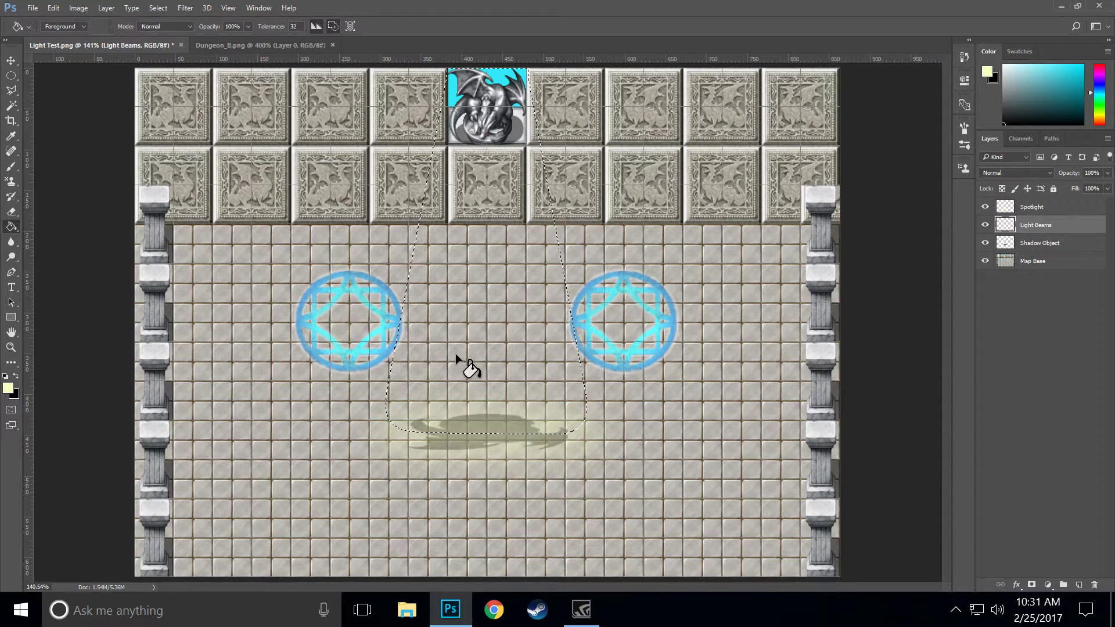
click(461, 354)
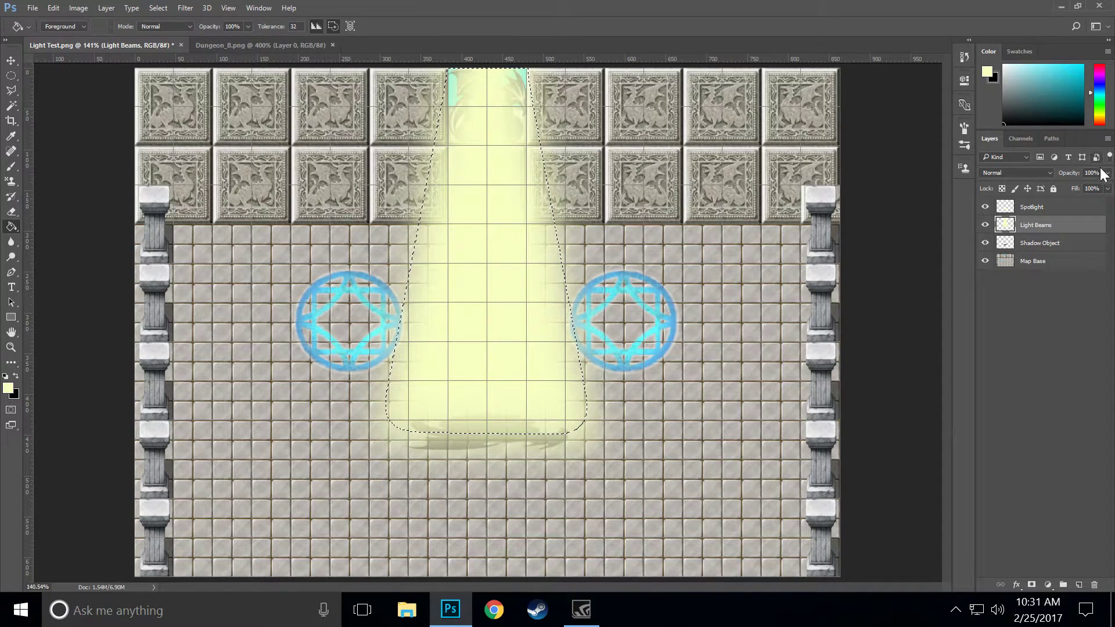
click(1107, 189)
click(1084, 189)
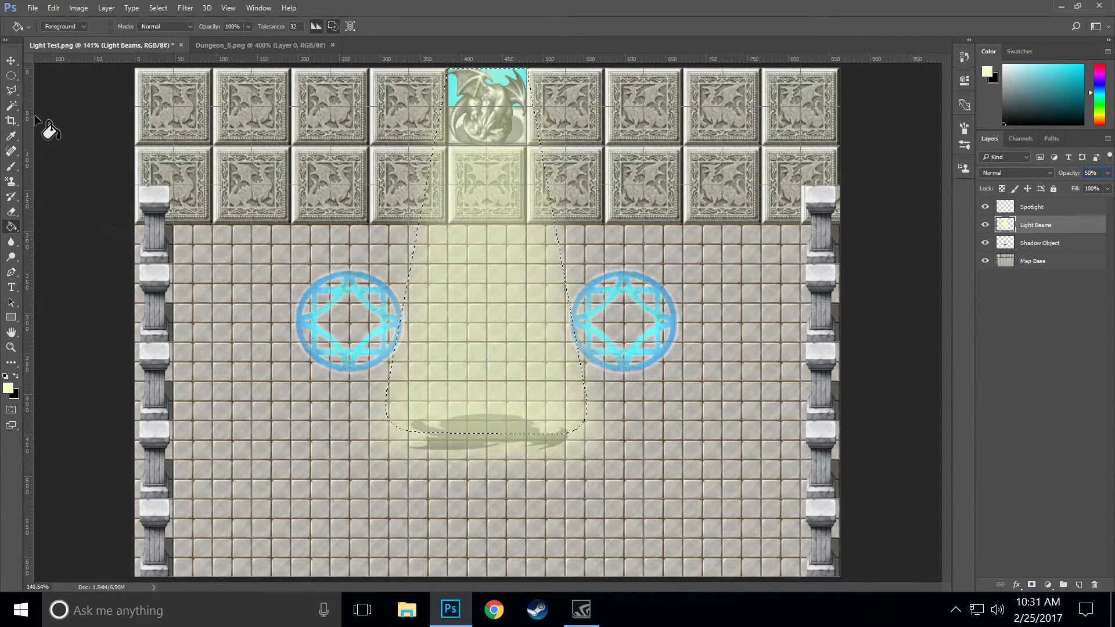
- Deselect and drag the Light Beams layer above the Spotlight layer
click(11, 76)
key(ctrl+d)
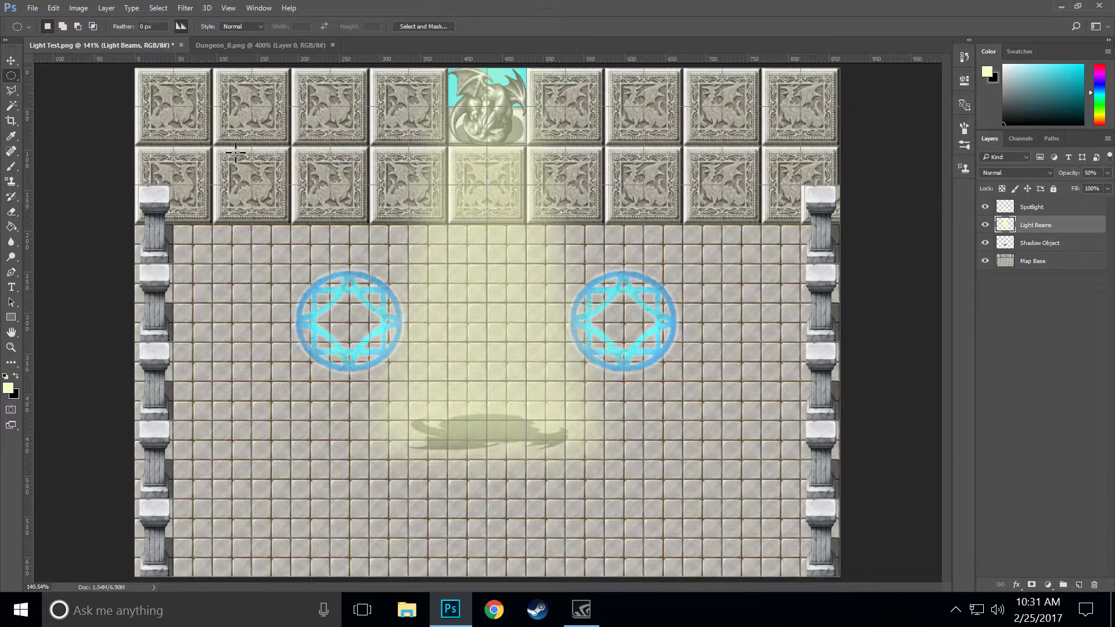
drag(1053, 224, 1058, 206)
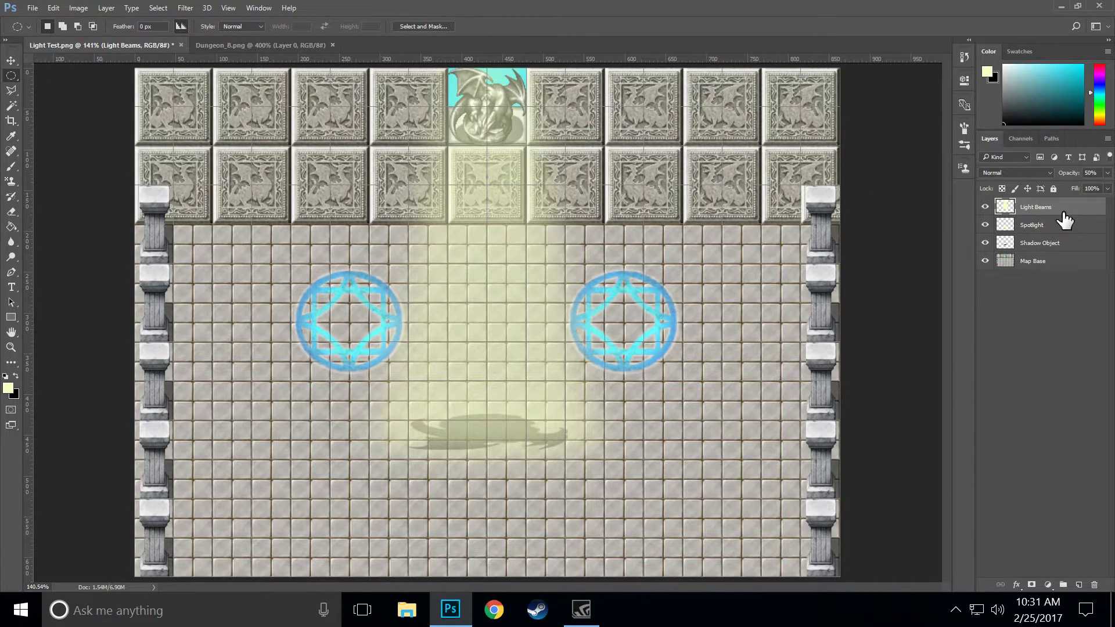
right_click(1064, 215)
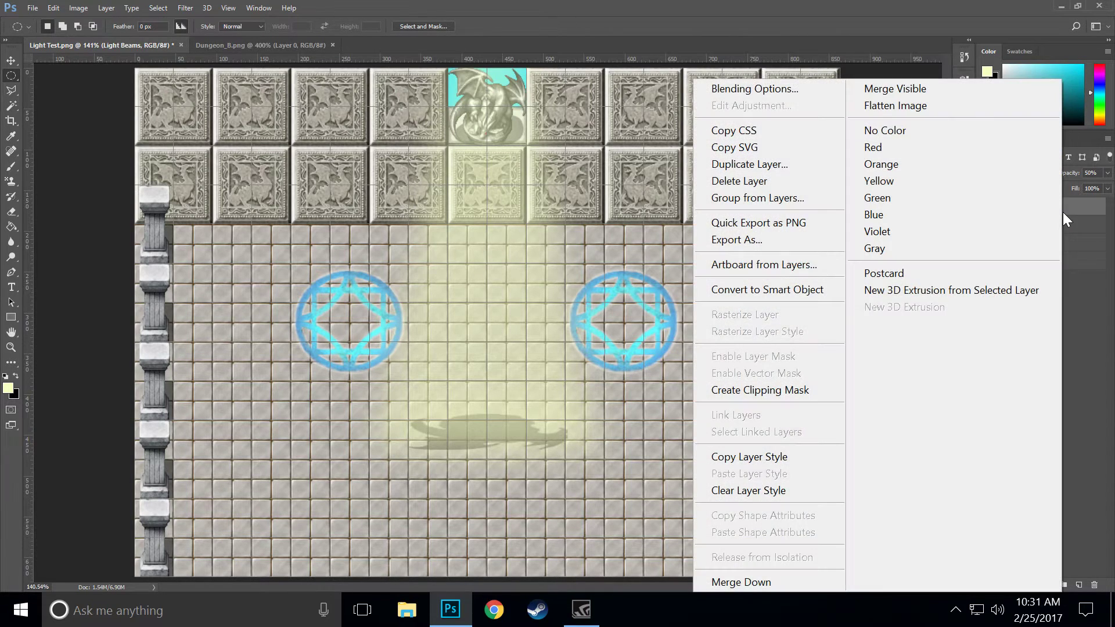
click(1077, 209)
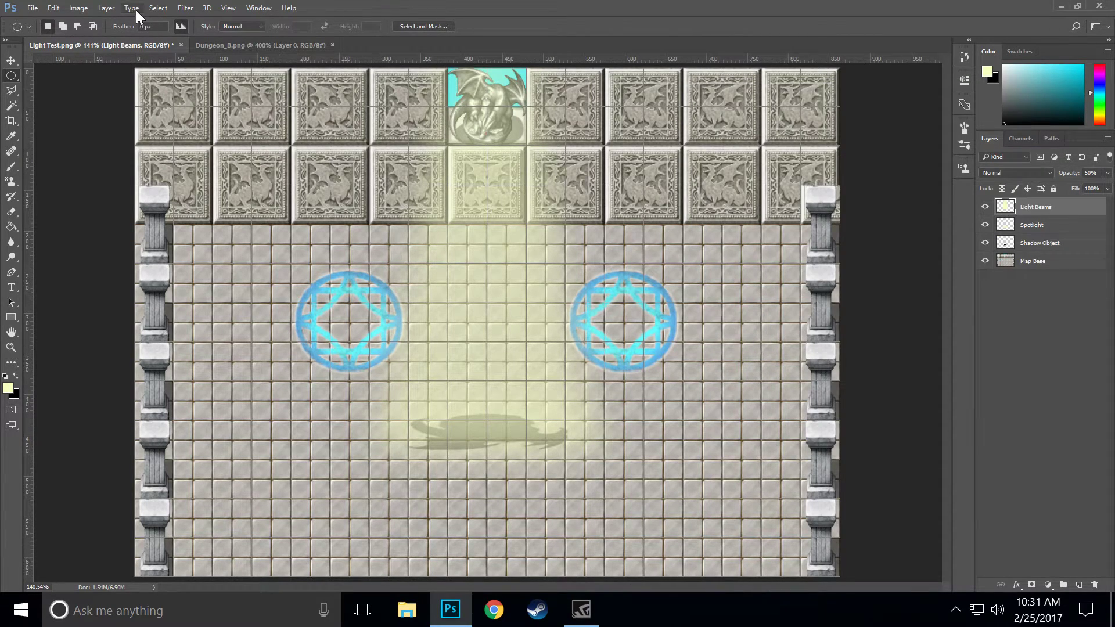
click(106, 8)
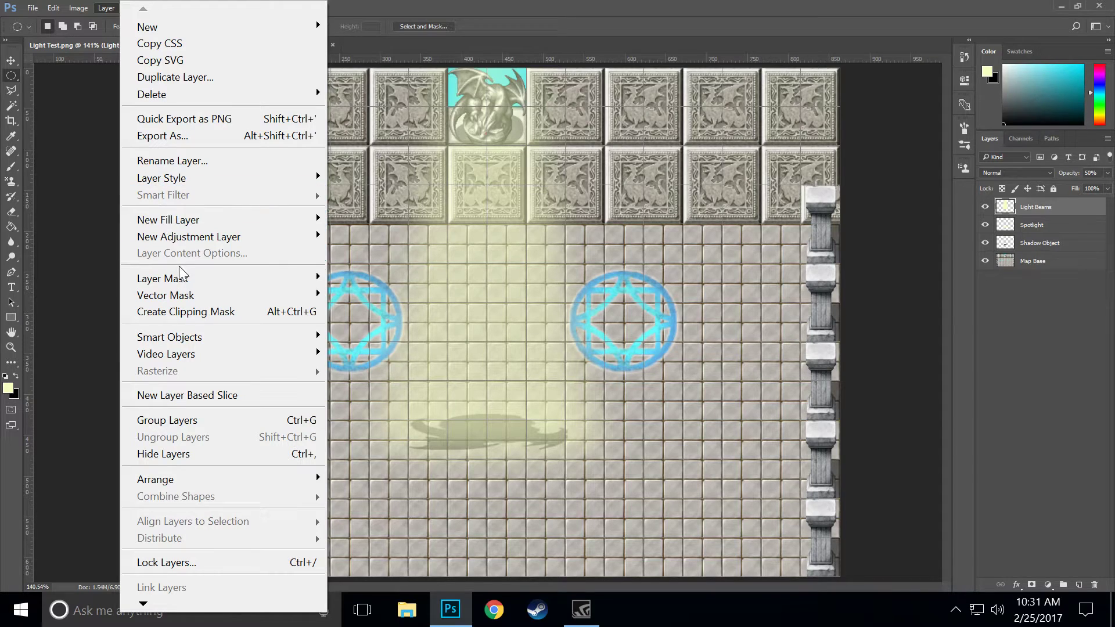
- Add a Reveal All mask to Light Beams and set the gradient's end opacity stop to 0
mouse_move(181, 279)
click(341, 277)
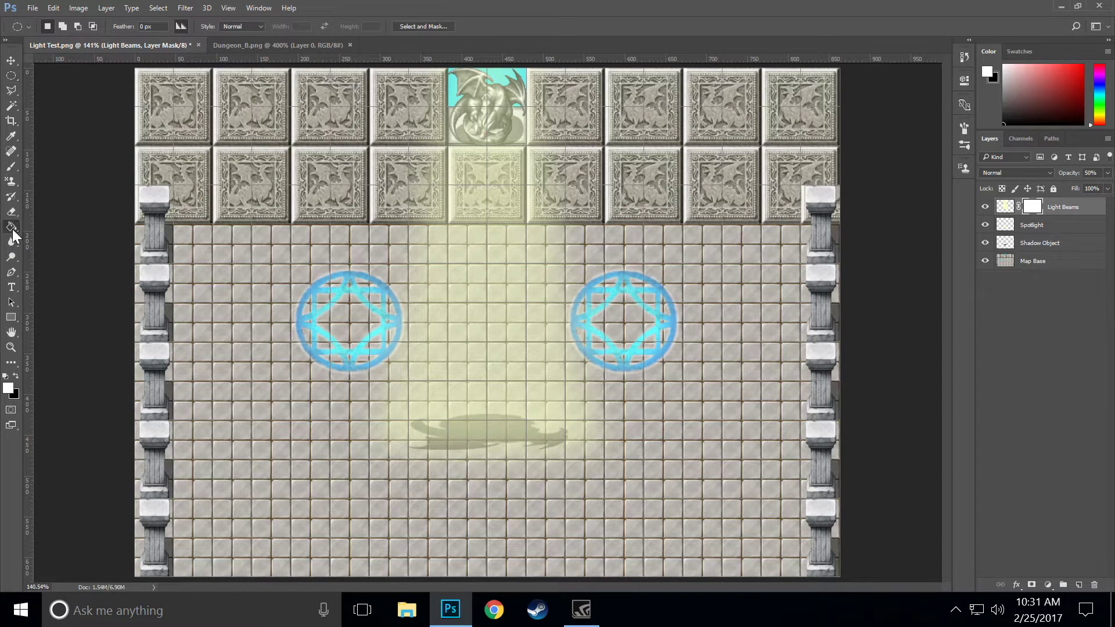
drag(12, 229, 47, 230)
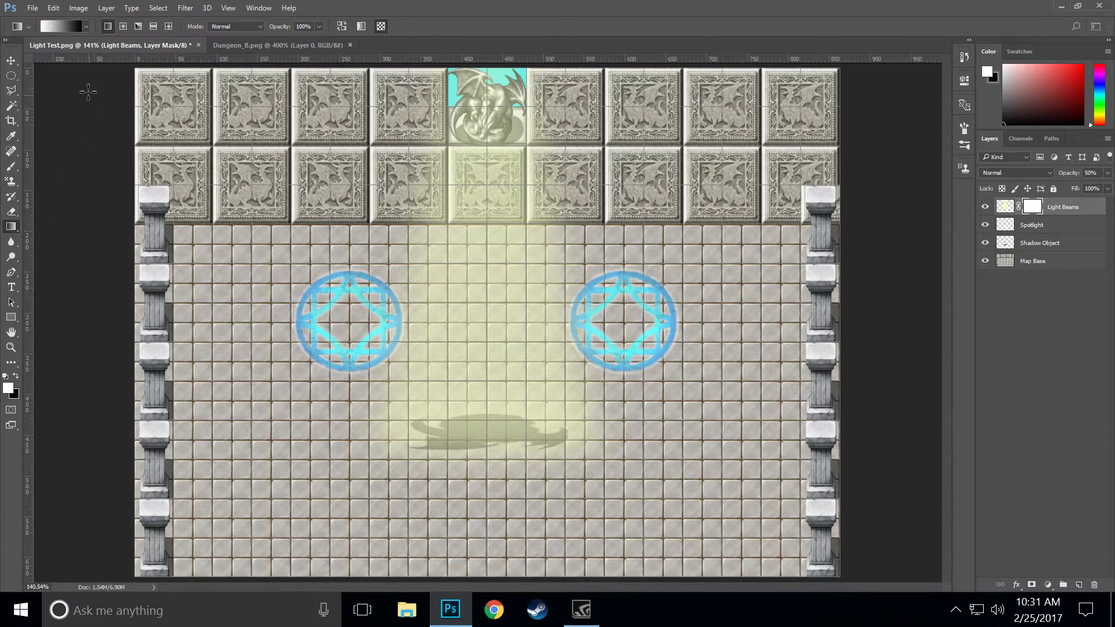
key(i)
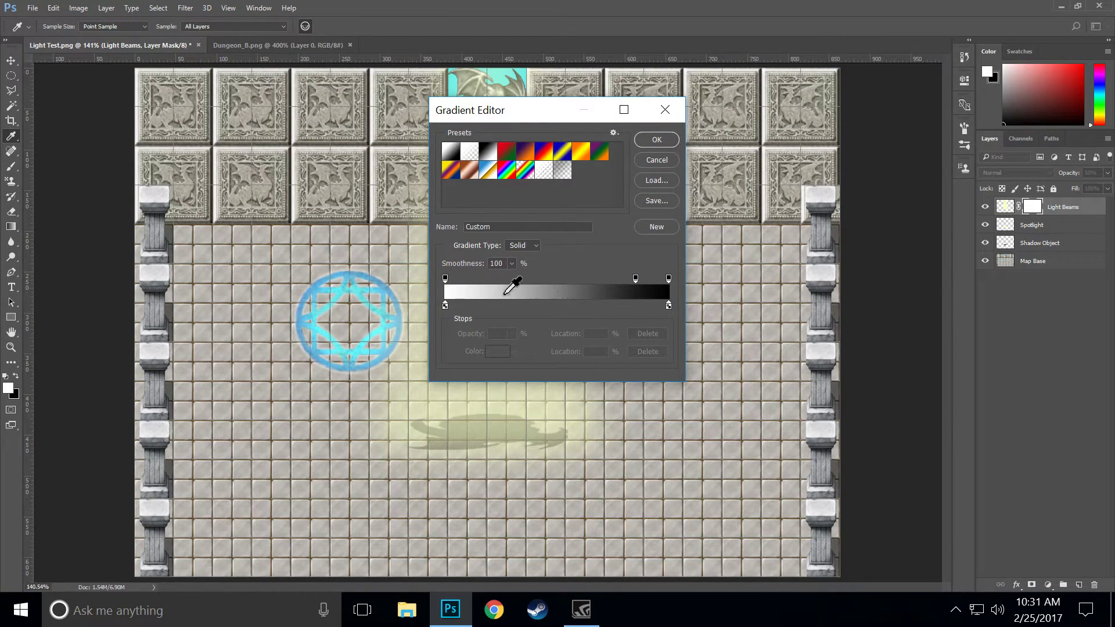
click(445, 279)
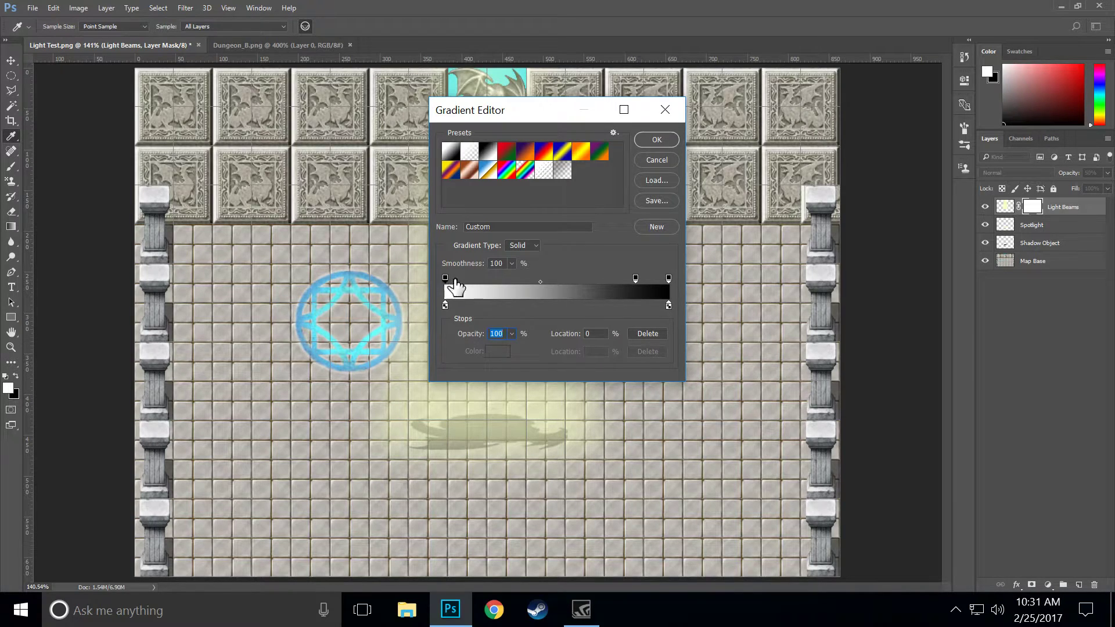
click(668, 279)
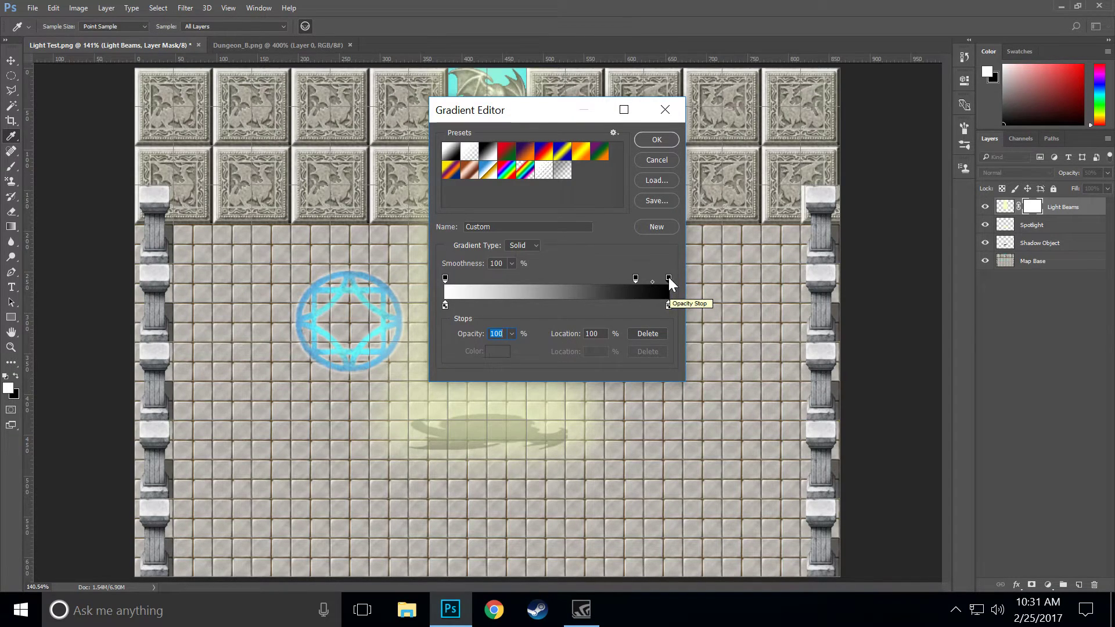
text(0)
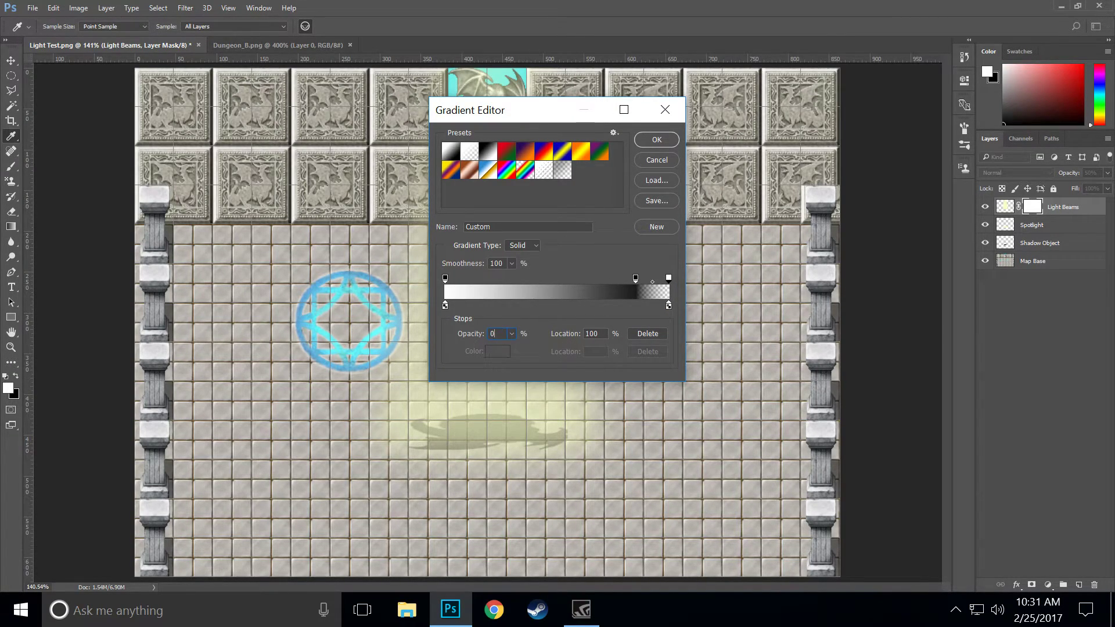
click(635, 279)
click(667, 139)
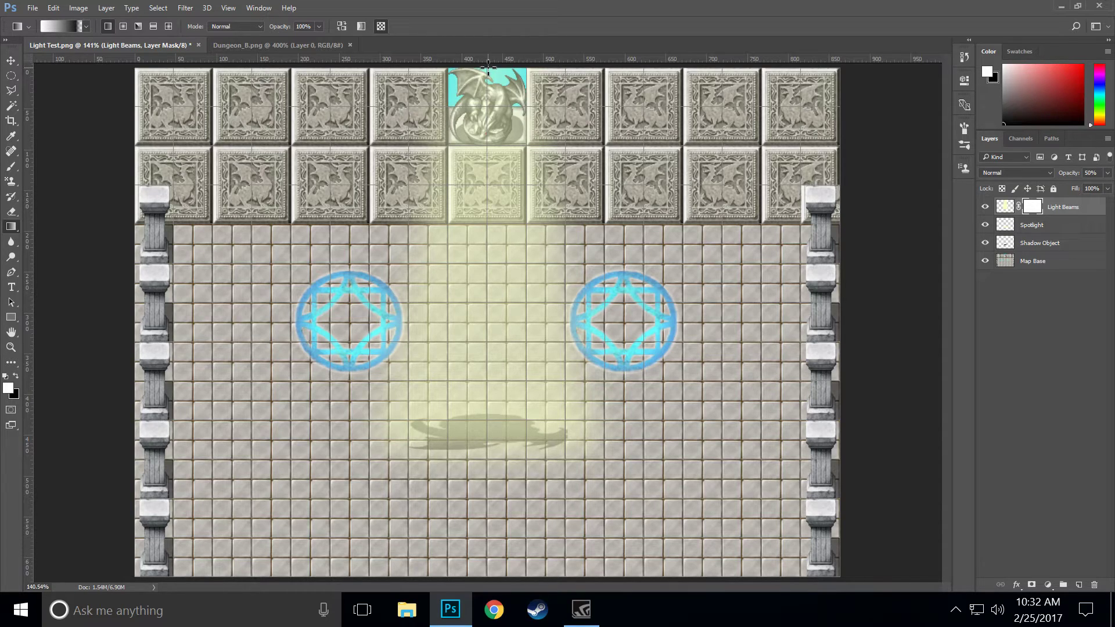
- Drag a vertical gradient on the Light Beams mask from the statue downward, redoing it once
drag(488, 67, 490, 464)
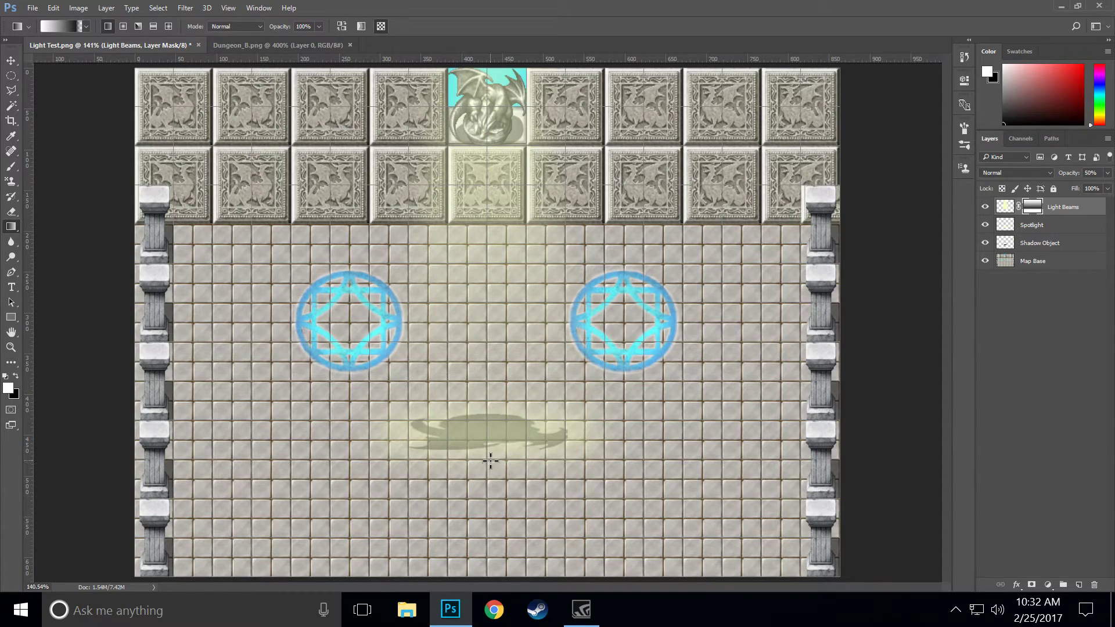
key(ctrl+z)
drag(489, 74, 491, 524)
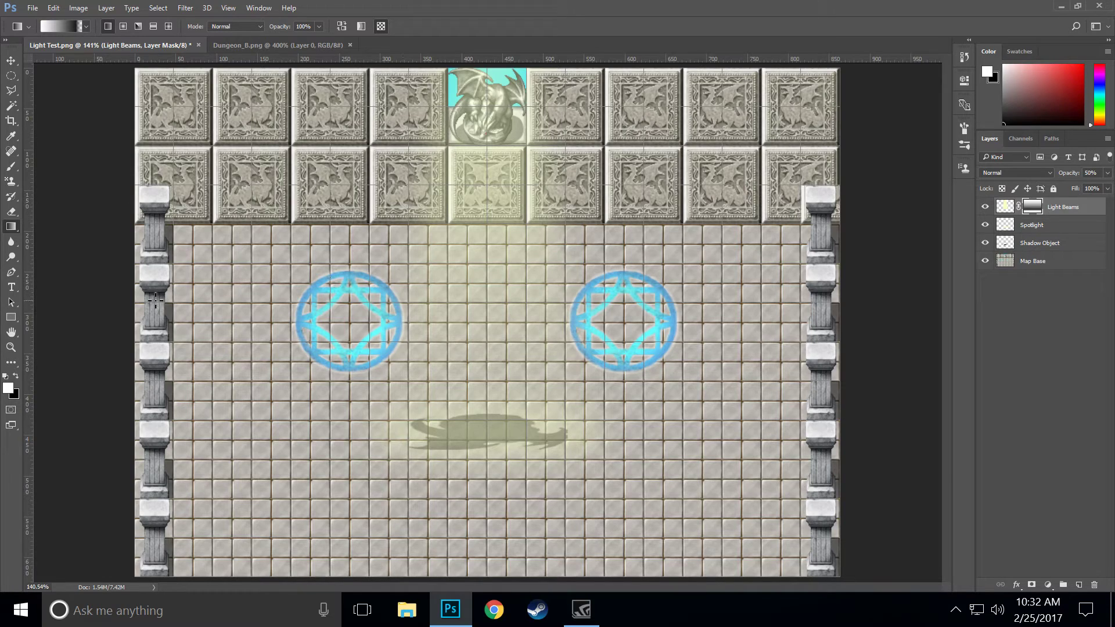
click(14, 213)
- Erase the beam's haze over the dragon statue on the Light Beams layer mask
mouse_move(483, 120)
mouse_down()
mouse_move(487, 136)
mouse_move(492, 114)
mouse_move(481, 98)
mouse_move(504, 91)
mouse_move(473, 88)
mouse_move(464, 119)
mouse_move(490, 124)
mouse_move(476, 128)
mouse_up()
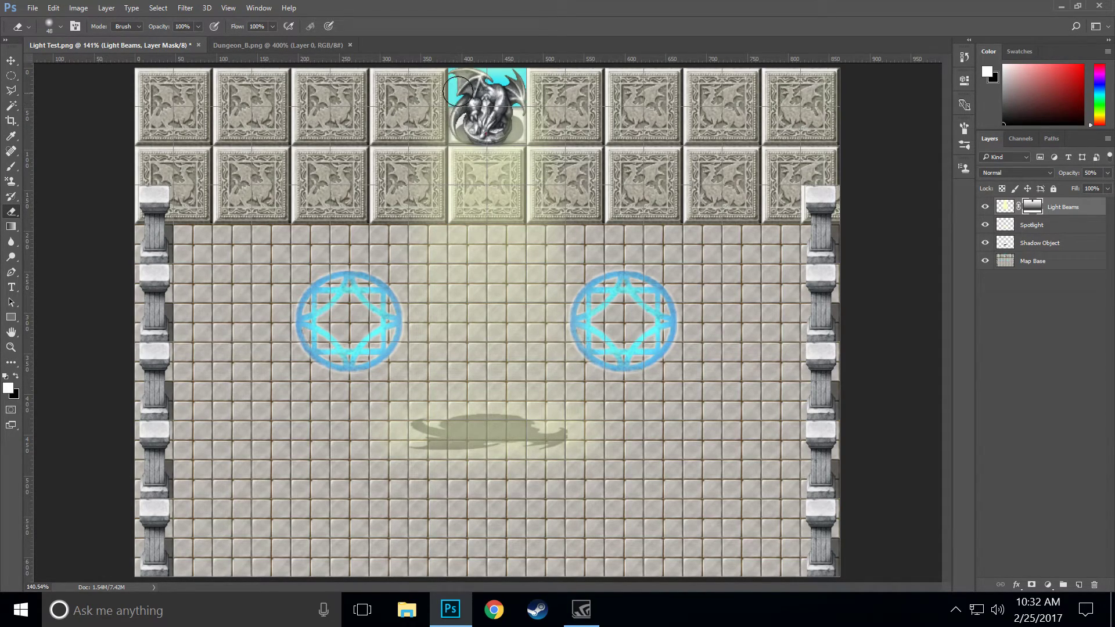